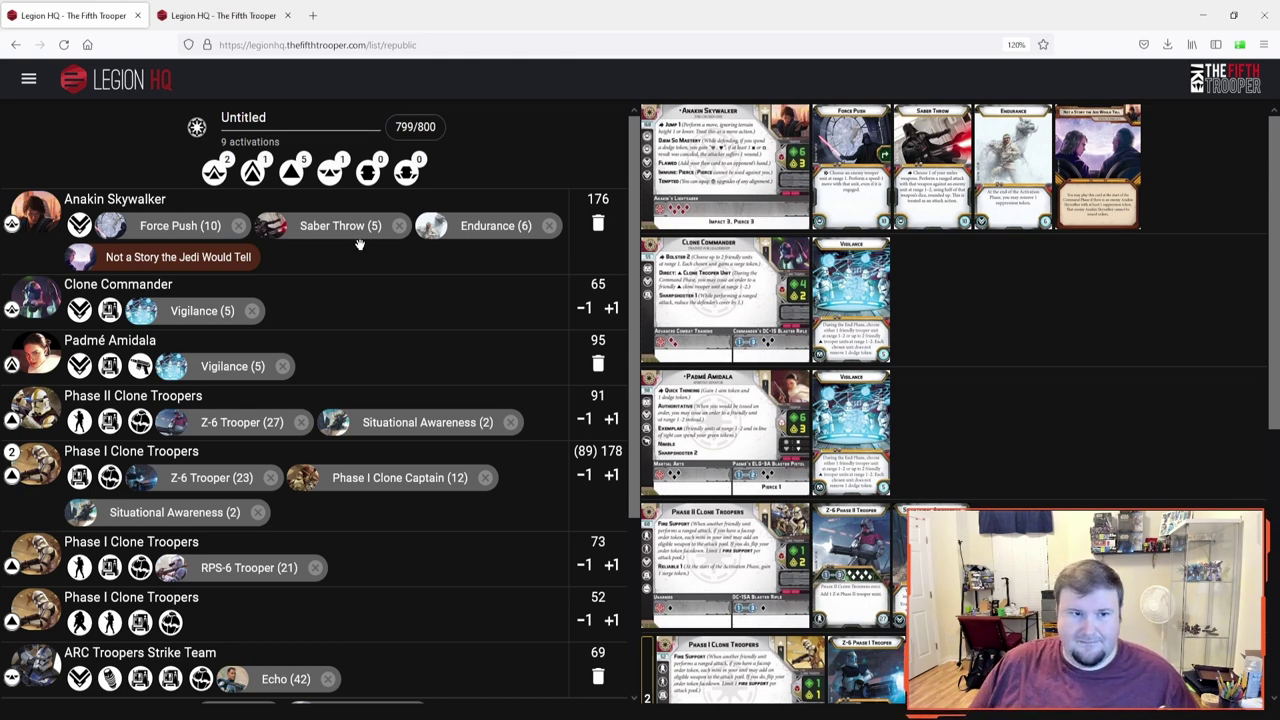
# Switch to the second tab to show the 800/800 Republic list with Pyke Syndicate units.
pyautogui.click(225, 15)
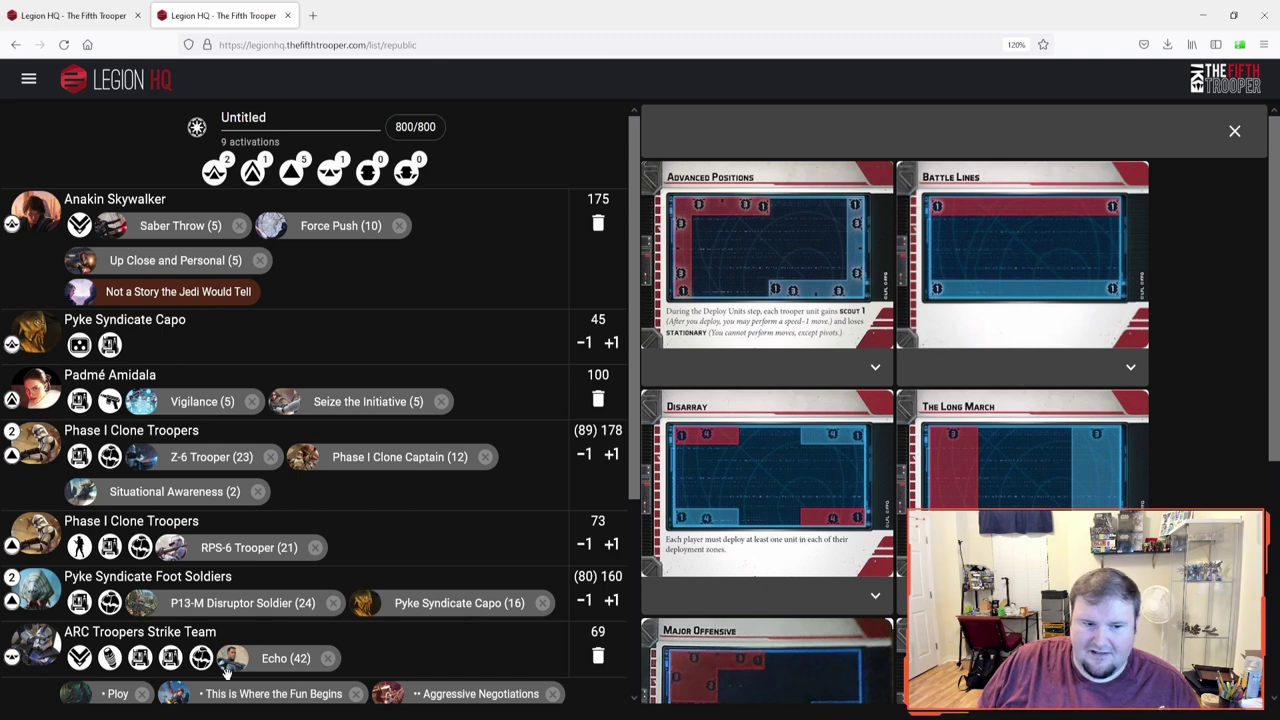
# Remove the Ploy command card, add it back, and view its full card image.
pyautogui.scroll(-3, 130, 668)
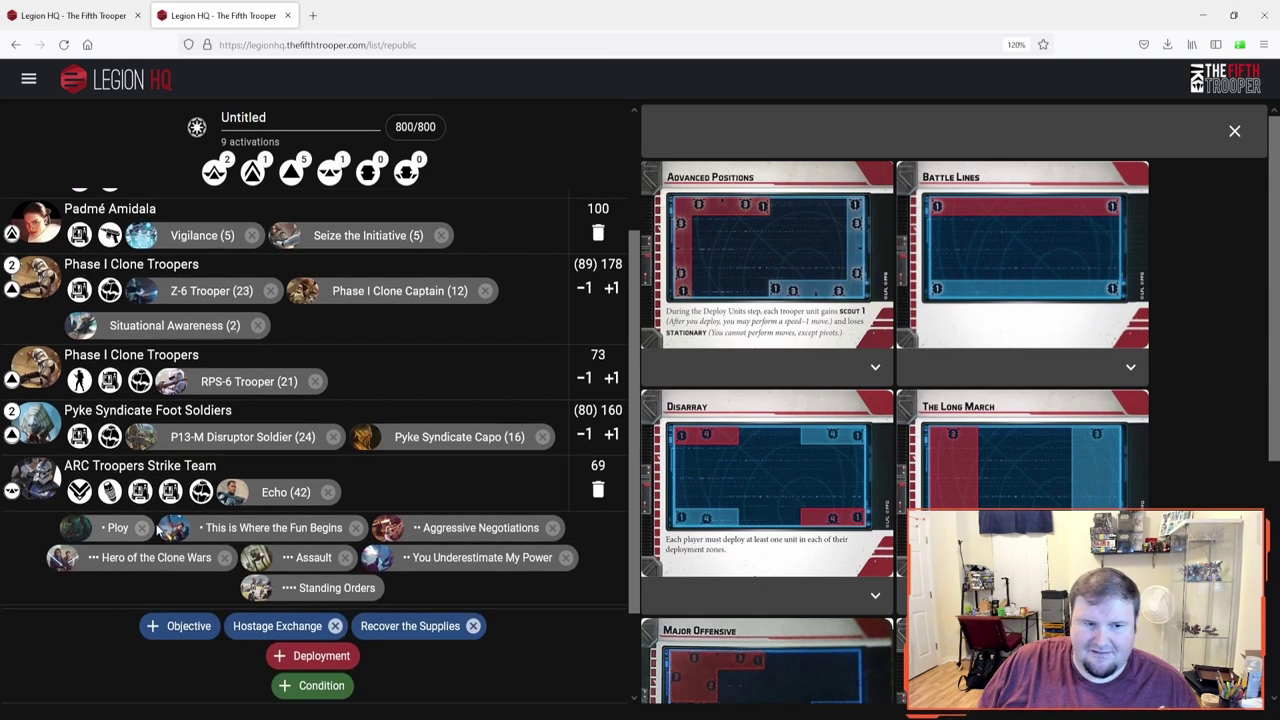
pyautogui.click(143, 527)
pyautogui.click(116, 527)
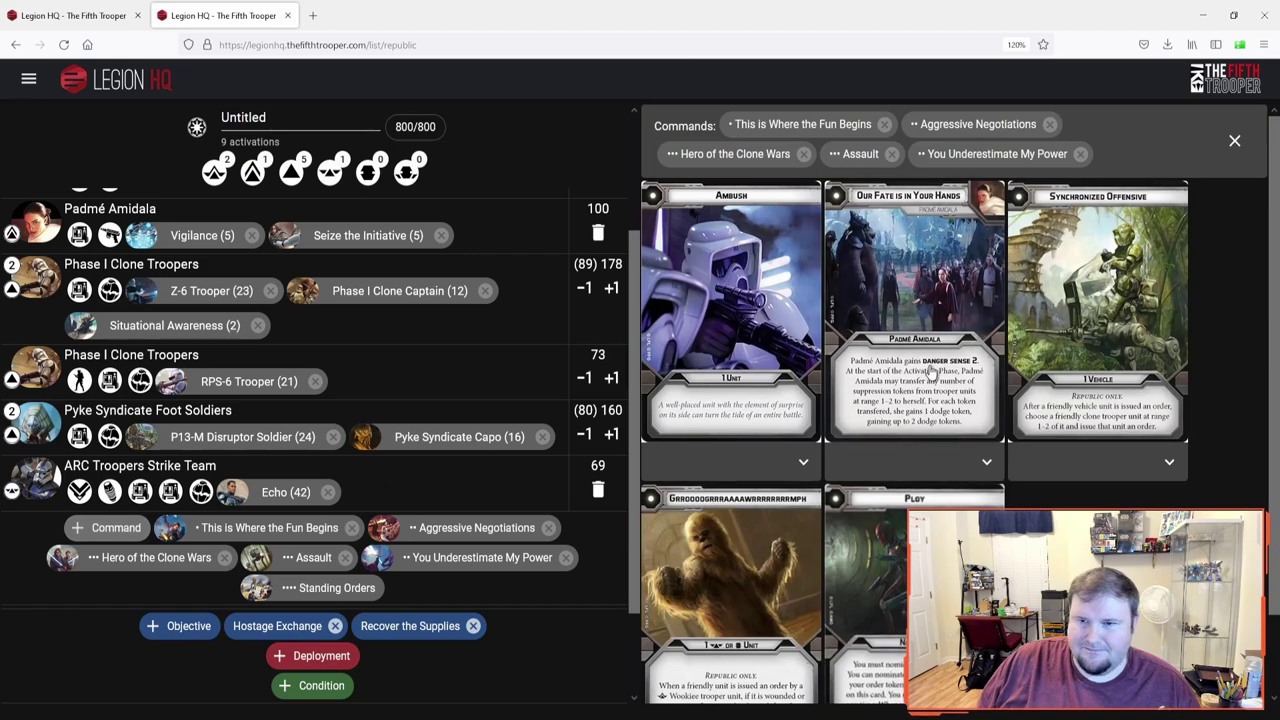
pyautogui.scroll(-2, 882, 540)
pyautogui.click(882, 547)
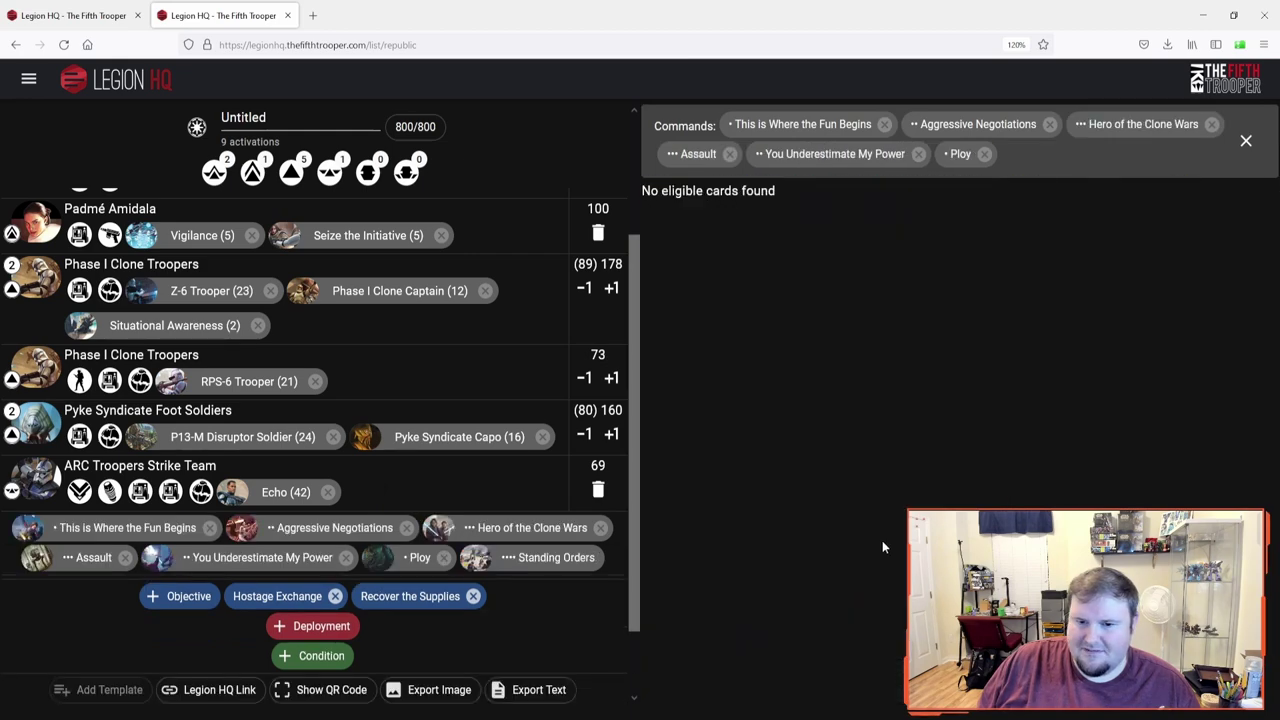
pyautogui.click(408, 558)
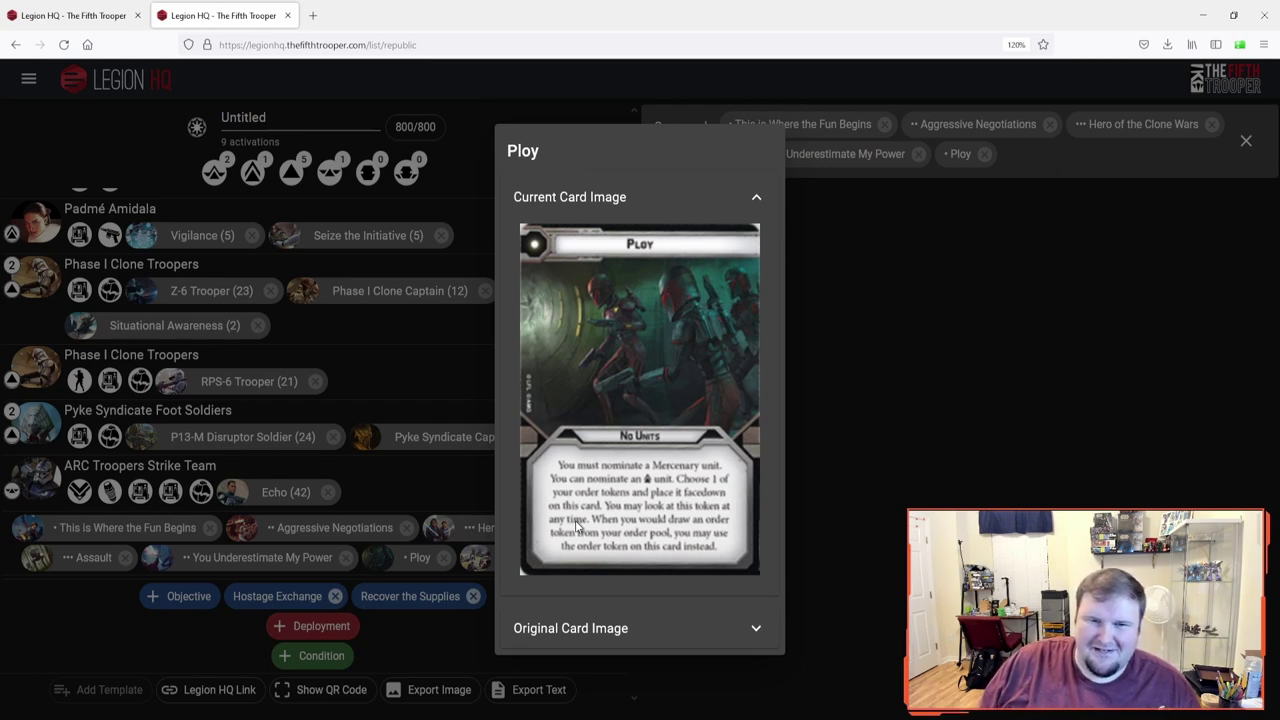
pyautogui.click(810, 464)
pyautogui.scroll(2, 57, 560)
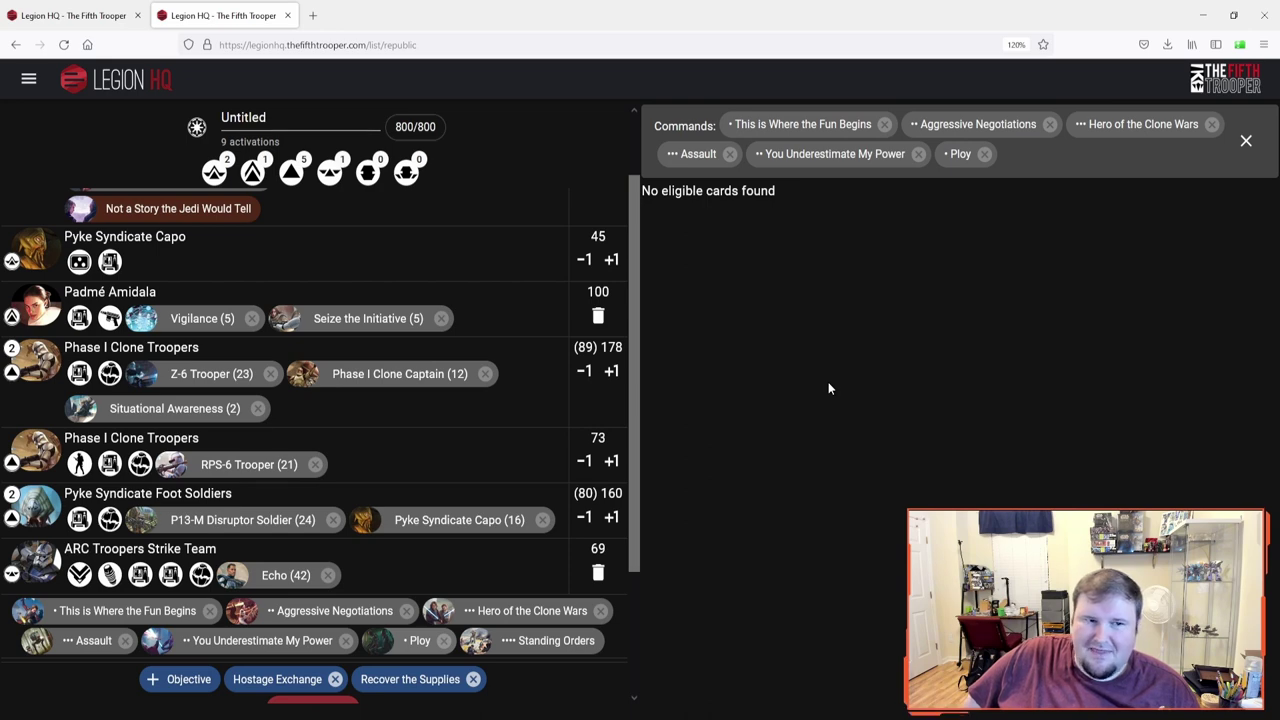
# Bring up the objective cards and choose Hostage Exchange as an objective.
pyautogui.click(179, 679)
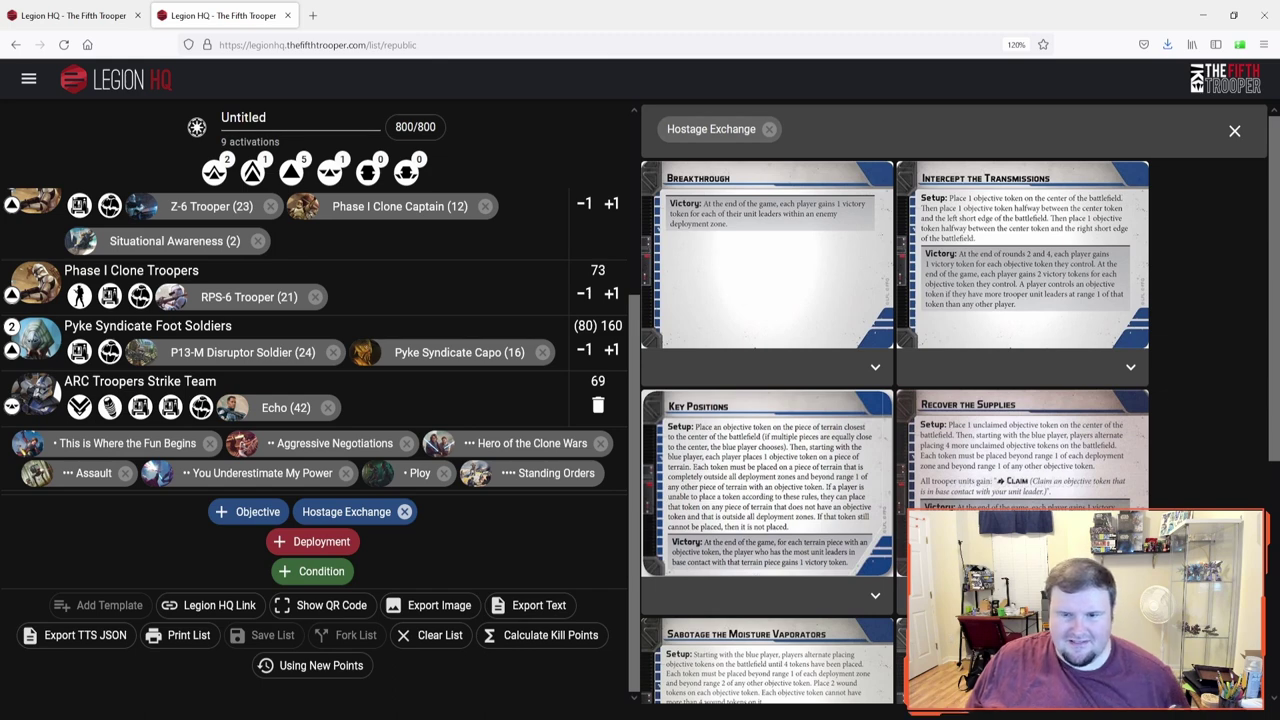
# Add Recover the Supplies, Intercept the Transmissions and Sabotage the Moisture Vaporators as objectives.
pyautogui.click(1015, 484)
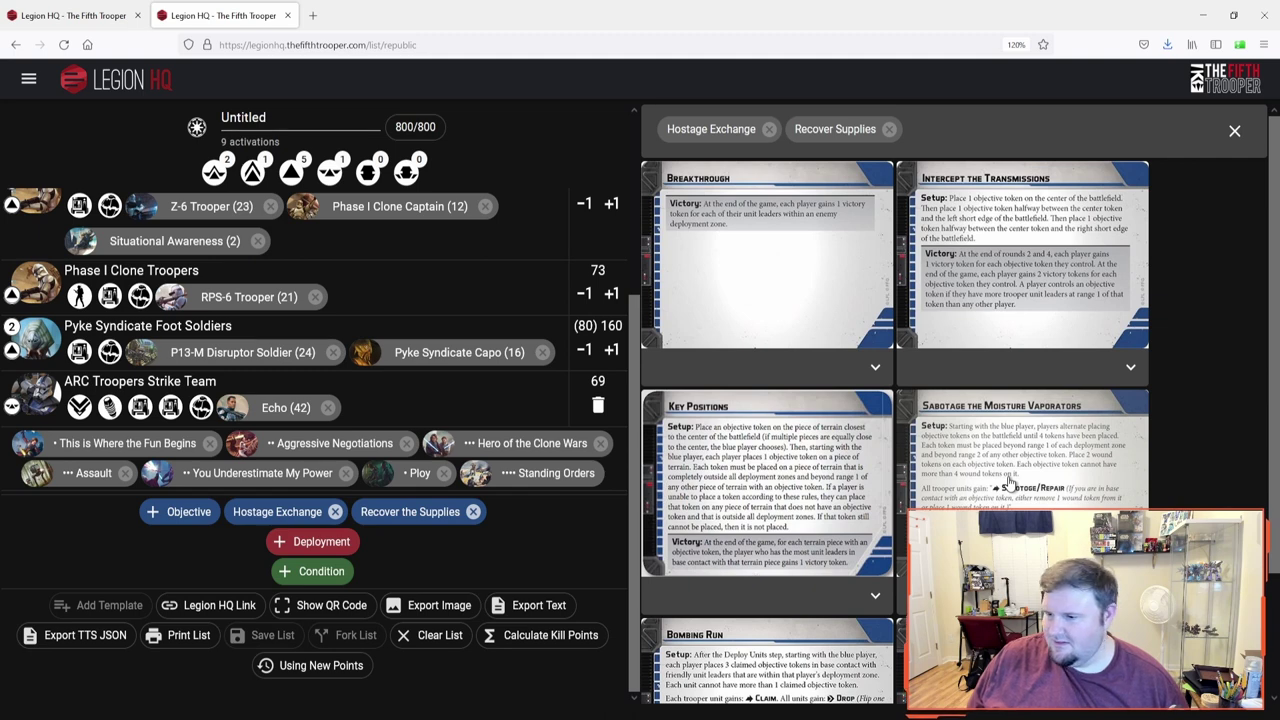
pyautogui.click(993, 305)
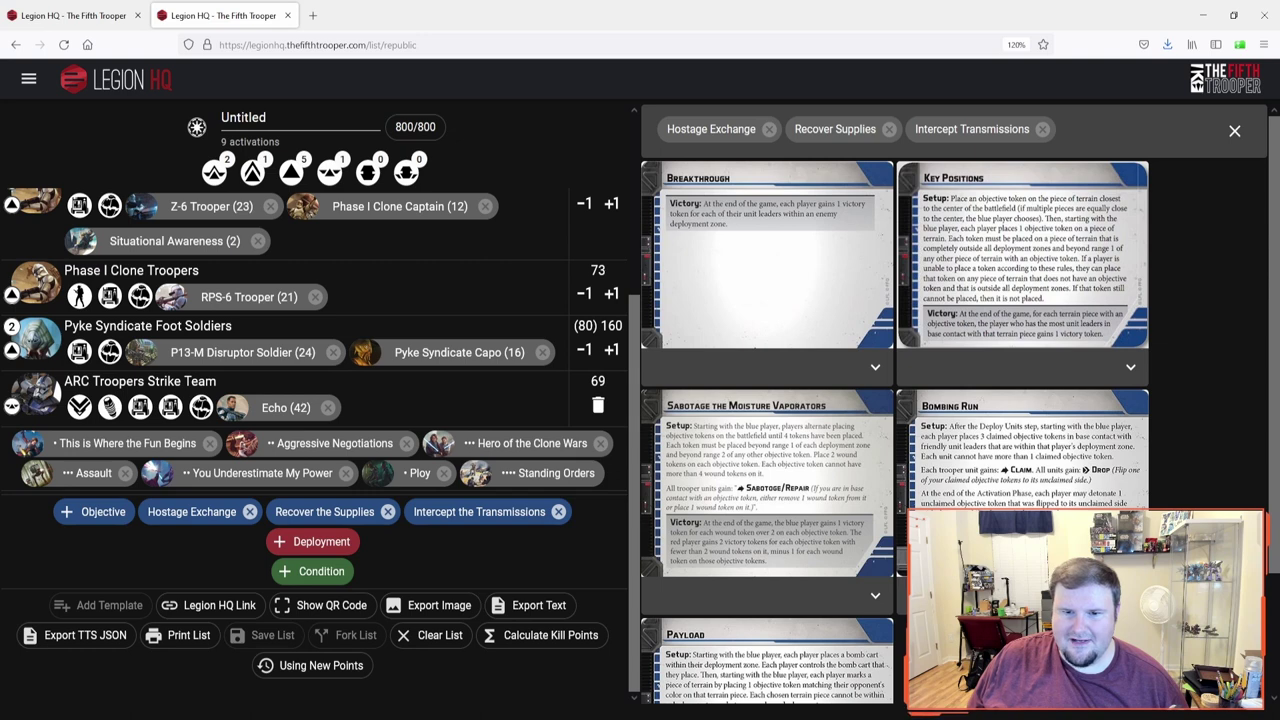
pyautogui.click(757, 530)
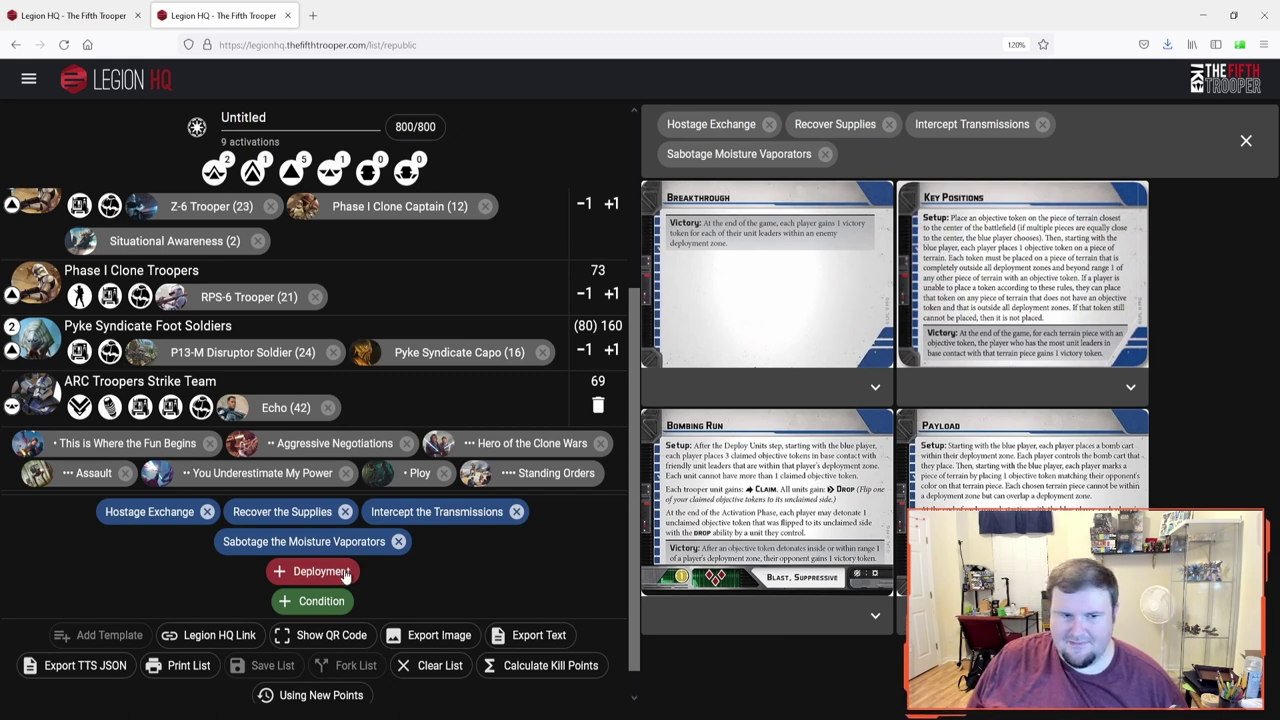
# Add Advanced Positions and Major Offensive as deployments.
pyautogui.click(305, 572)
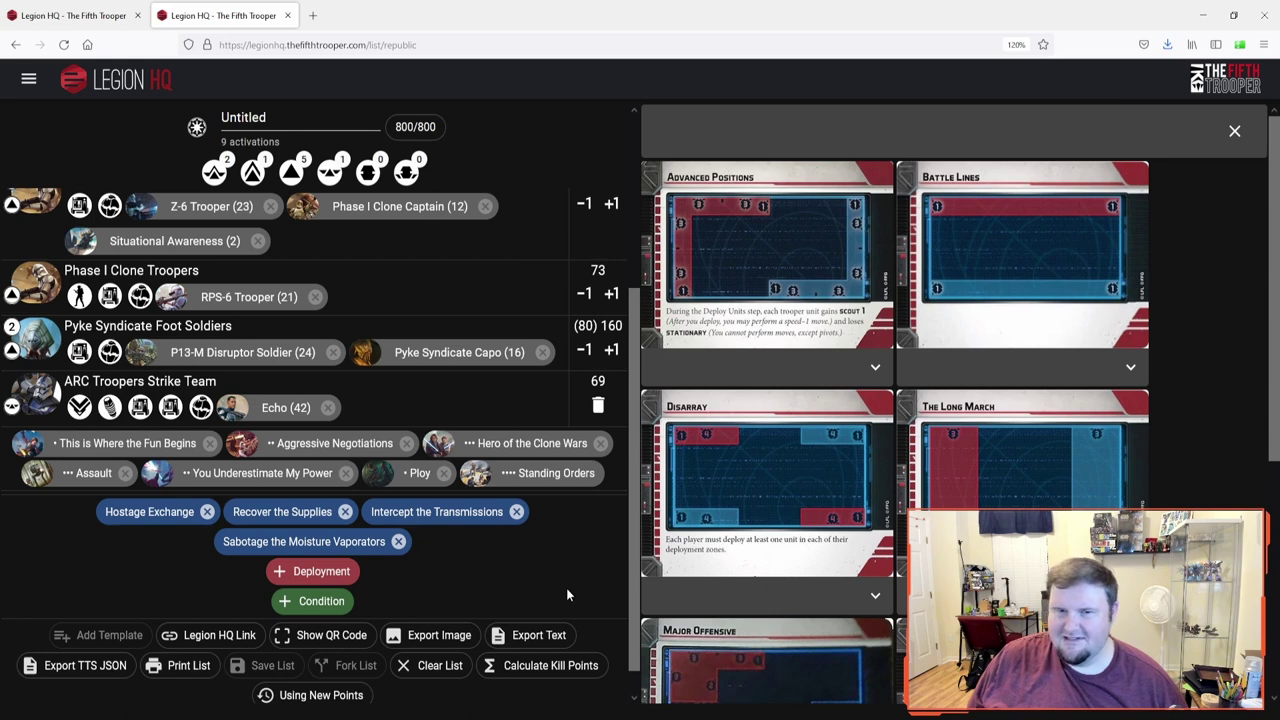
pyautogui.scroll(5, 566, 595)
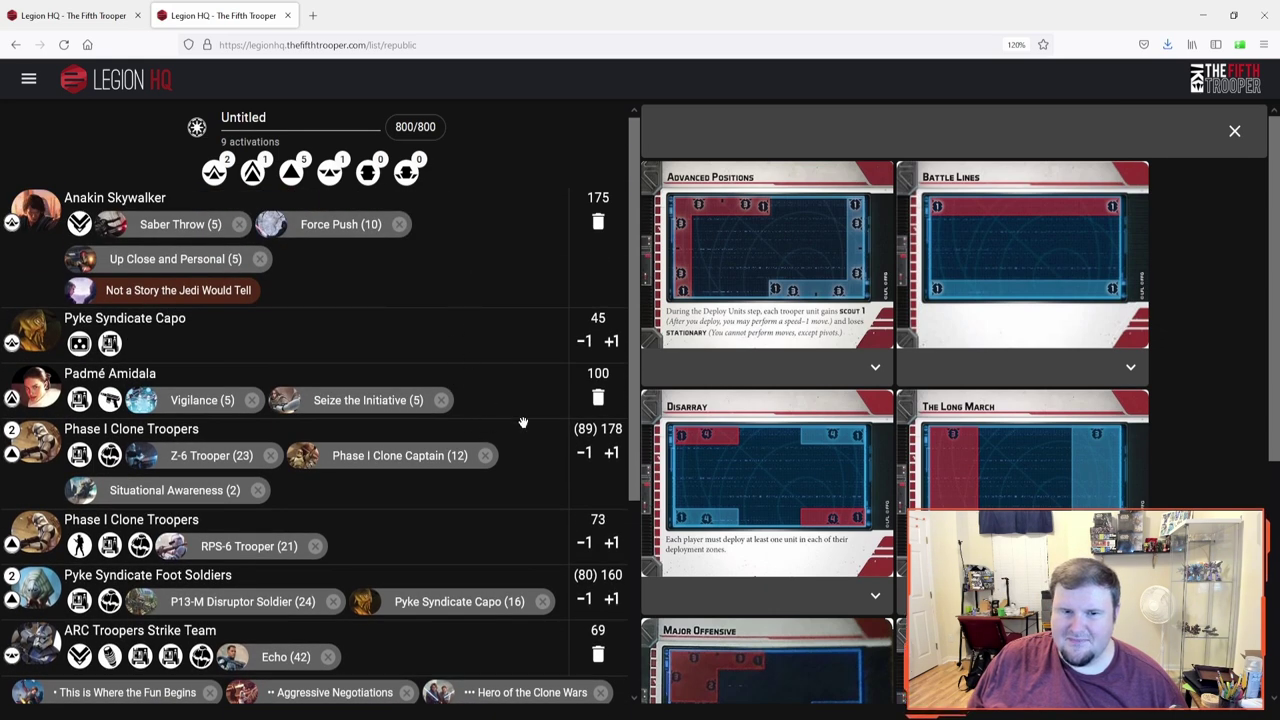
pyautogui.scroll(-2, 515, 385)
pyautogui.scroll(-5, 494, 451)
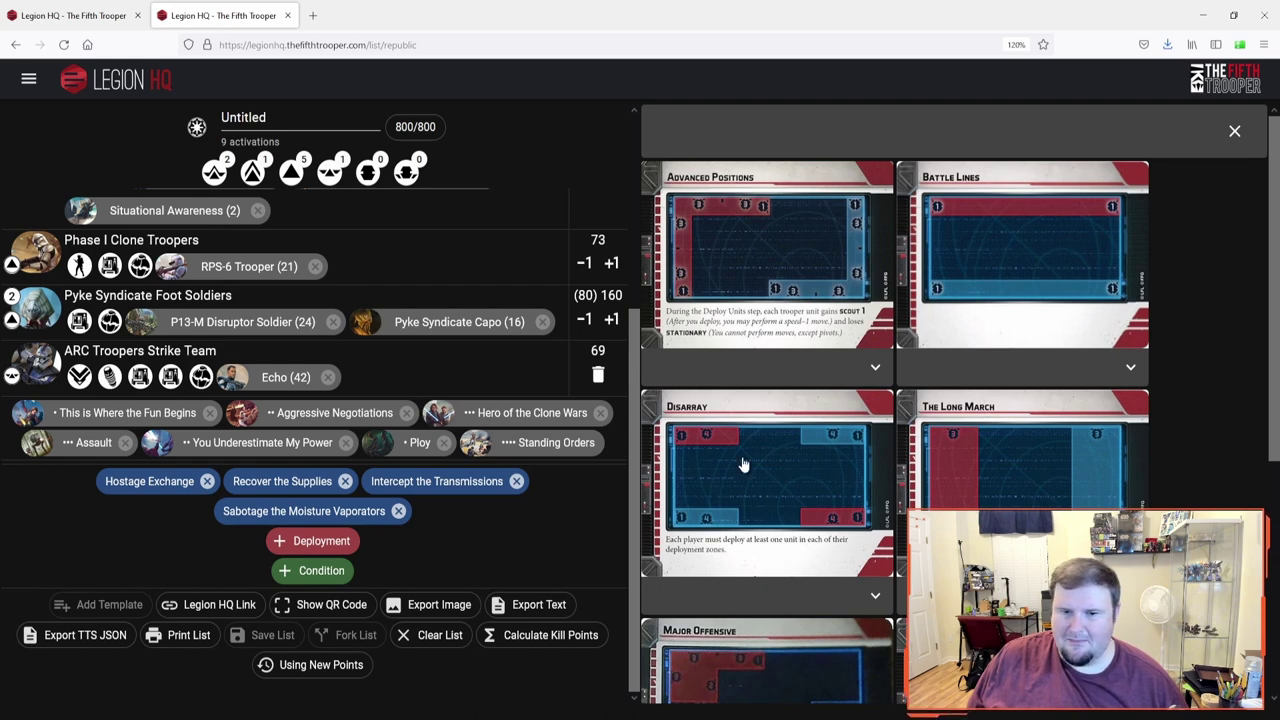
pyautogui.click(733, 292)
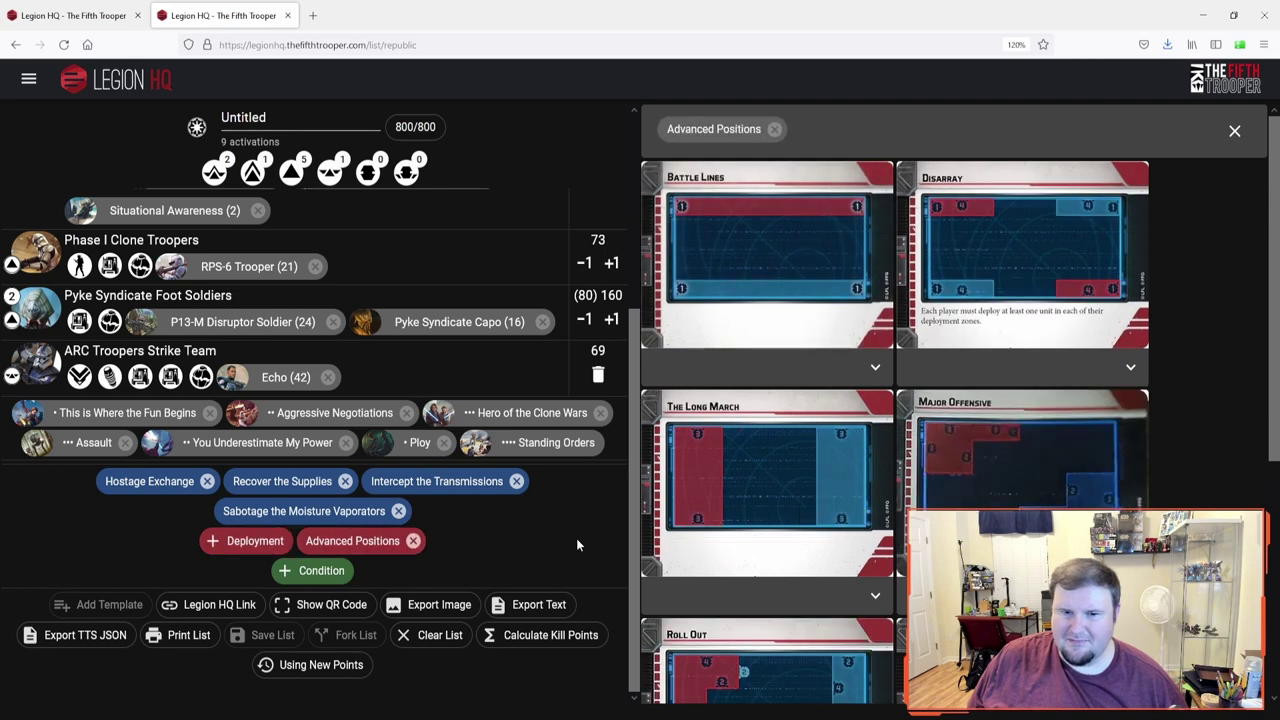
pyautogui.scroll(-1, 754, 544)
pyautogui.click(983, 405)
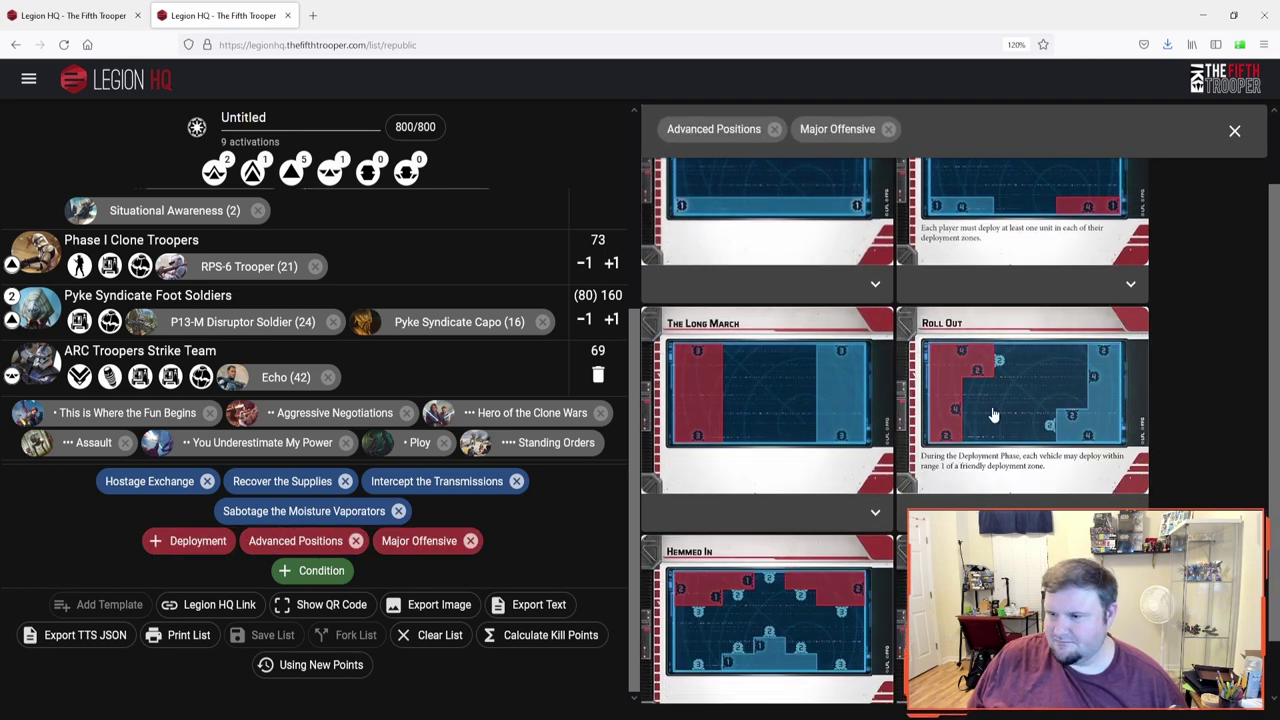
# Add Danger Close and Roll Out to the list's deployments.
pyautogui.scroll(1, 993, 415)
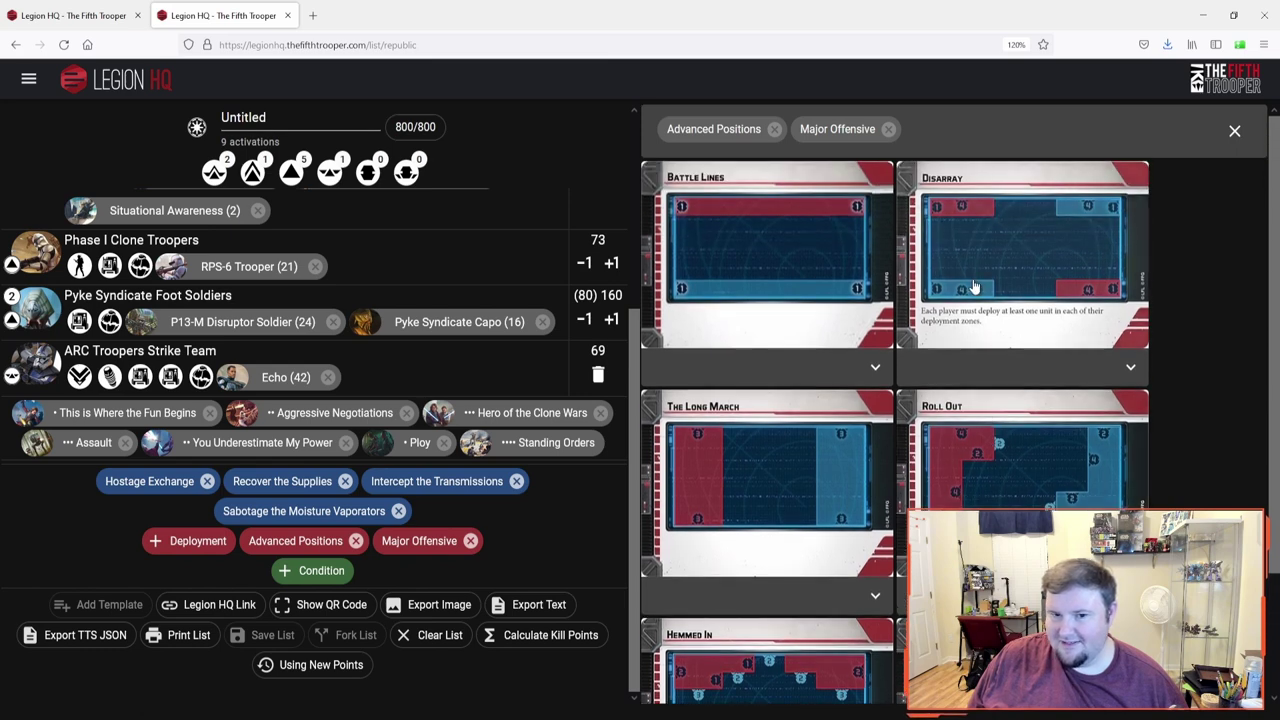
pyautogui.scroll(-1, 826, 620)
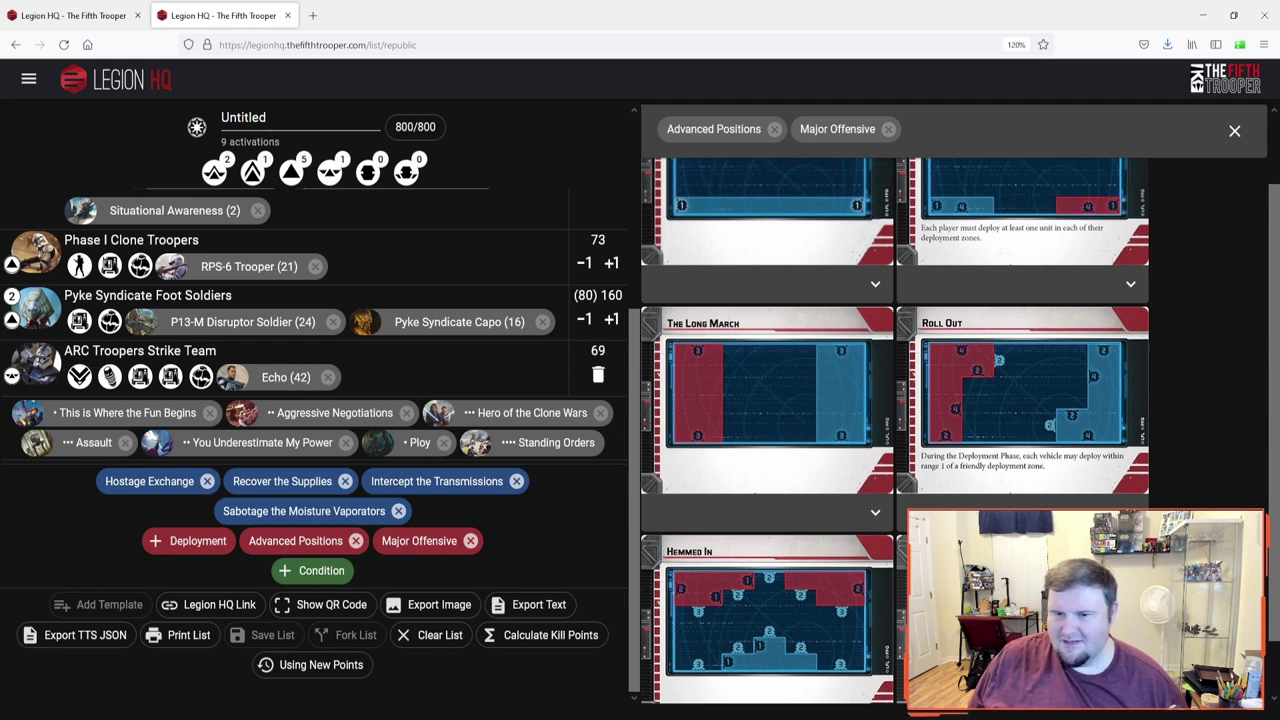
pyautogui.scroll(2, 895, 430)
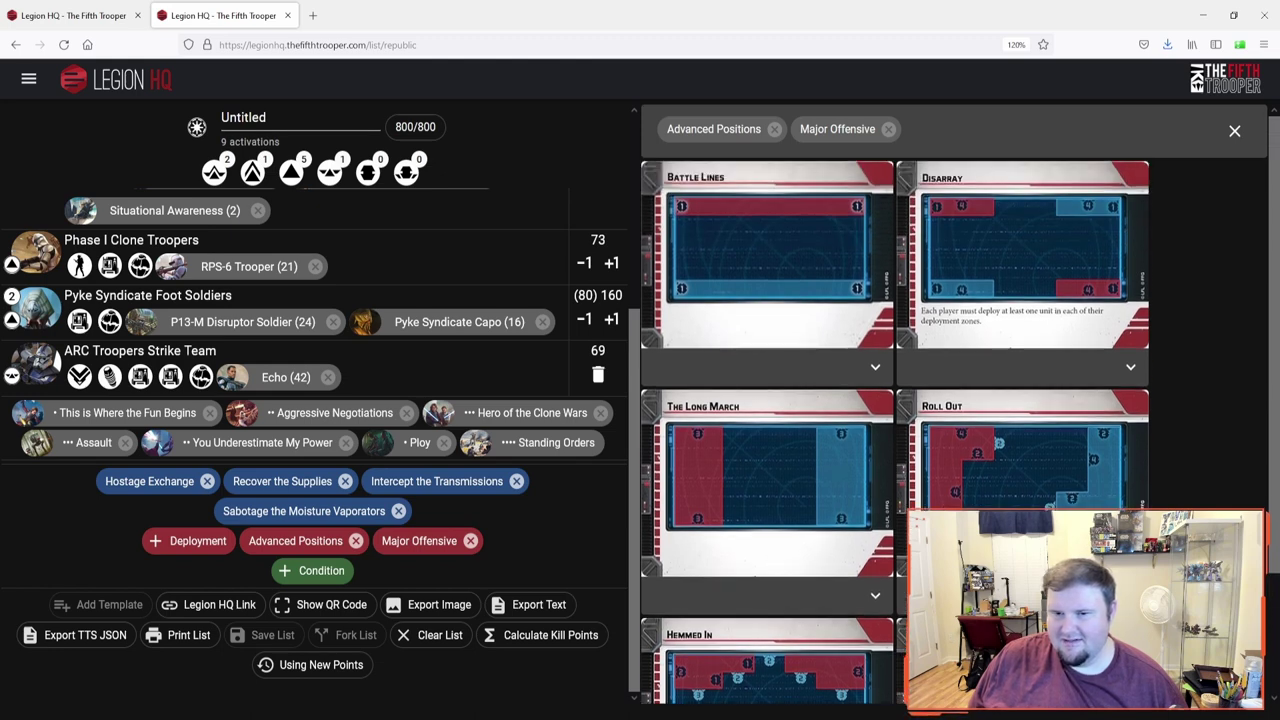
pyautogui.scroll(-5, 895, 430)
pyautogui.scroll(4, 895, 430)
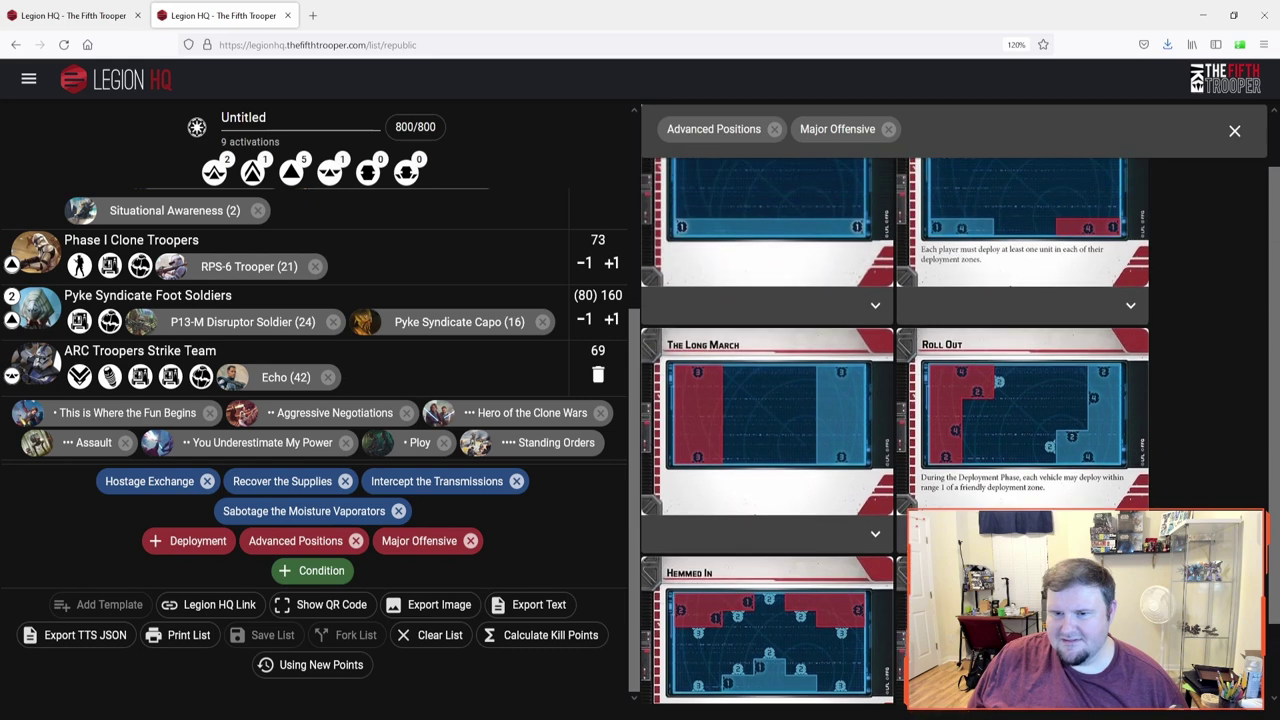
pyautogui.scroll(2, 895, 430)
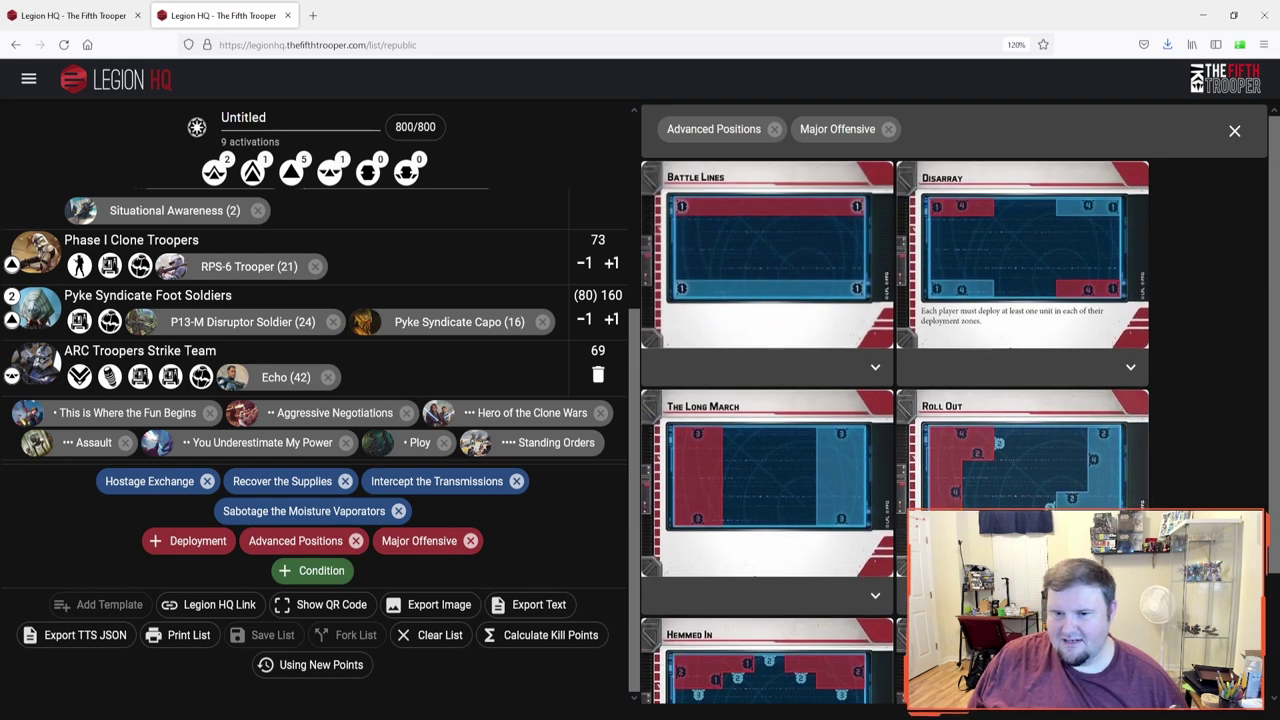
pyautogui.scroll(-3, 831, 483)
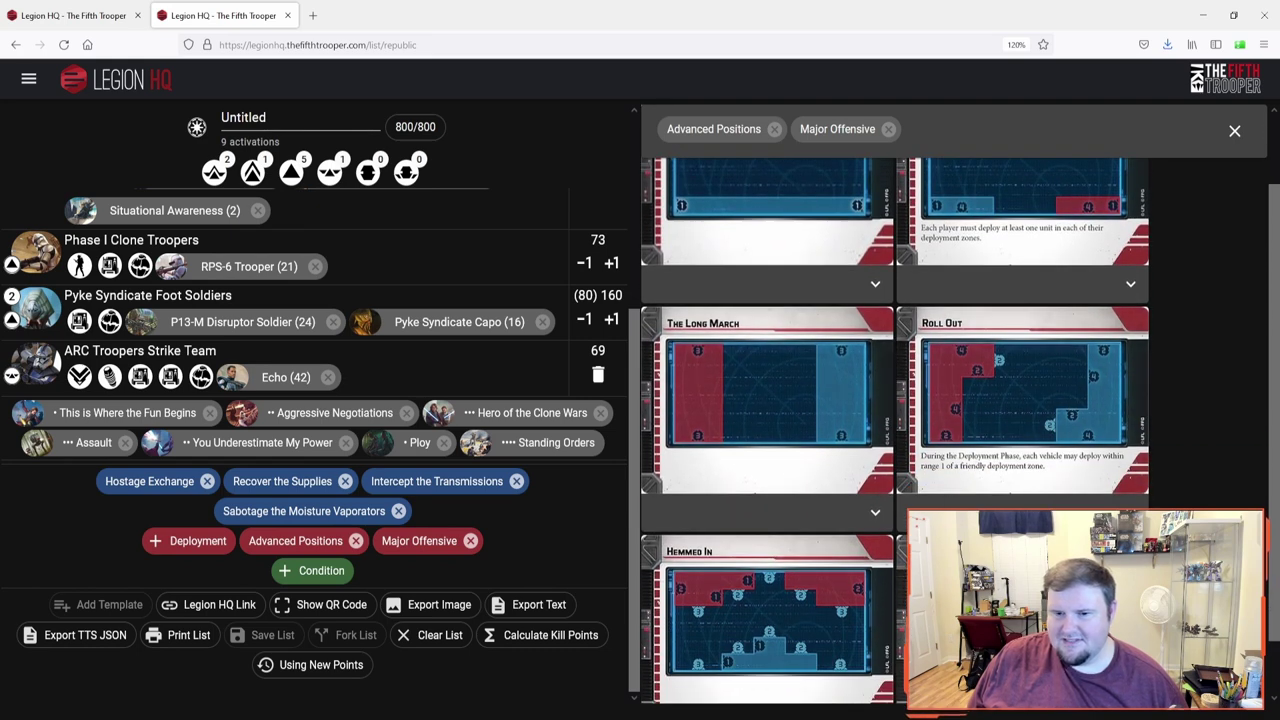
pyautogui.click(1000, 426)
pyautogui.click(1002, 425)
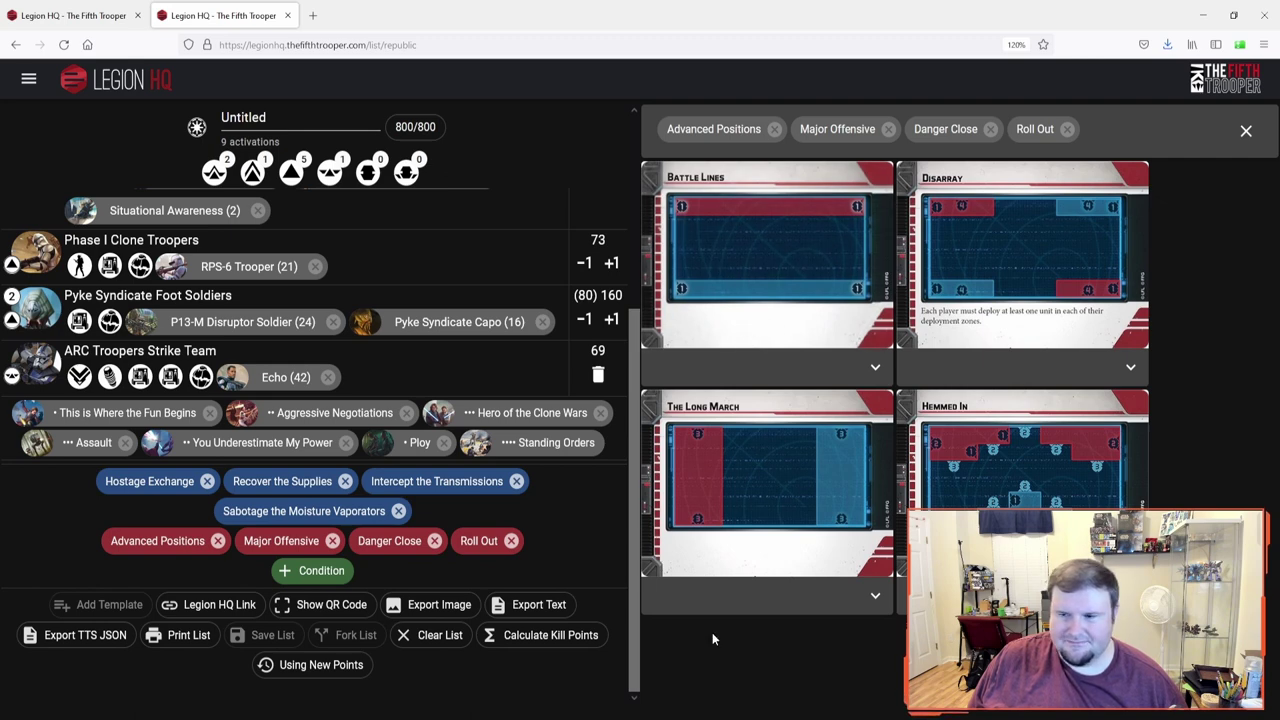
# Add Clear Conditions and Fortified Positions as conditions.
pyautogui.click(321, 570)
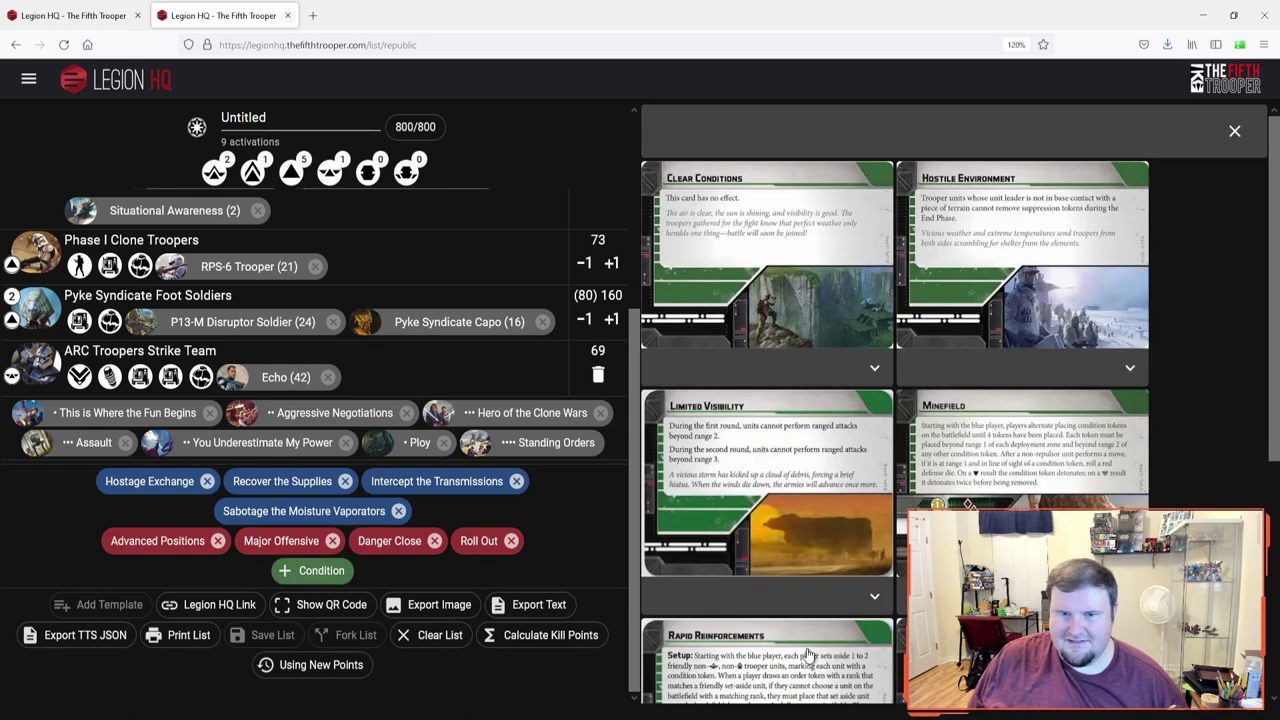
pyautogui.click(718, 290)
pyautogui.scroll(-3, 738, 320)
pyautogui.scroll(2, 760, 345)
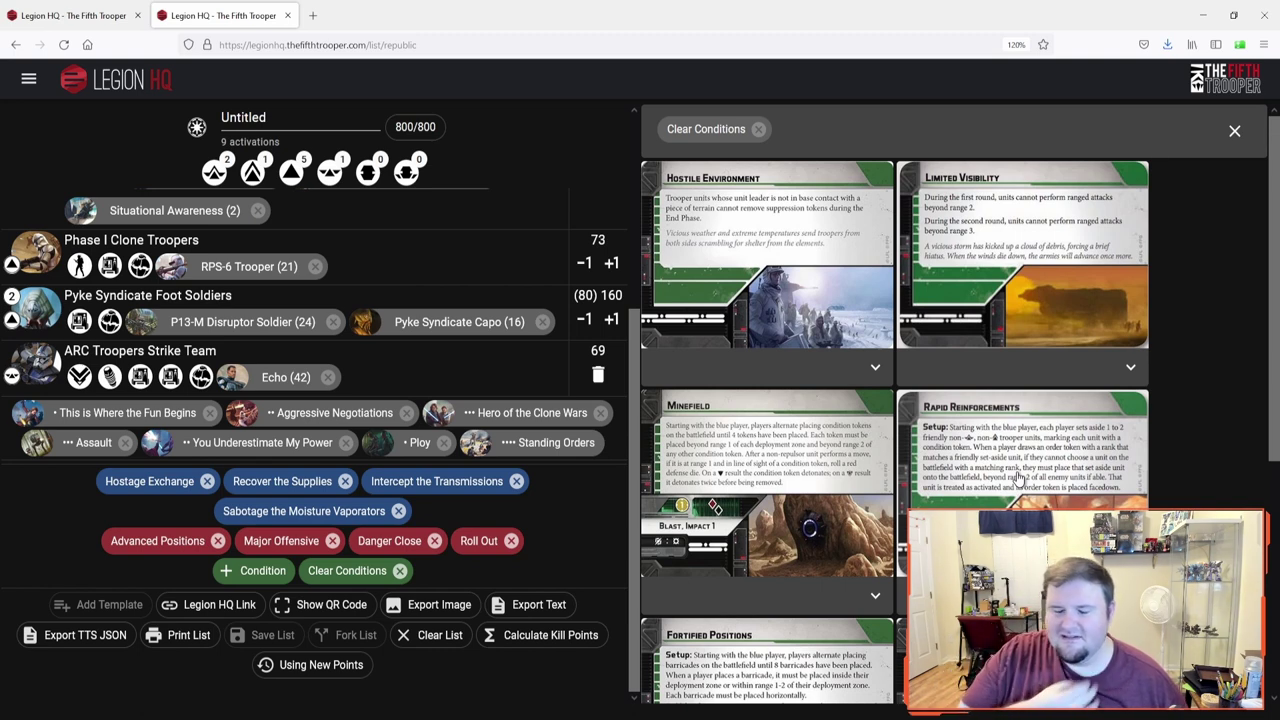
pyautogui.click(841, 642)
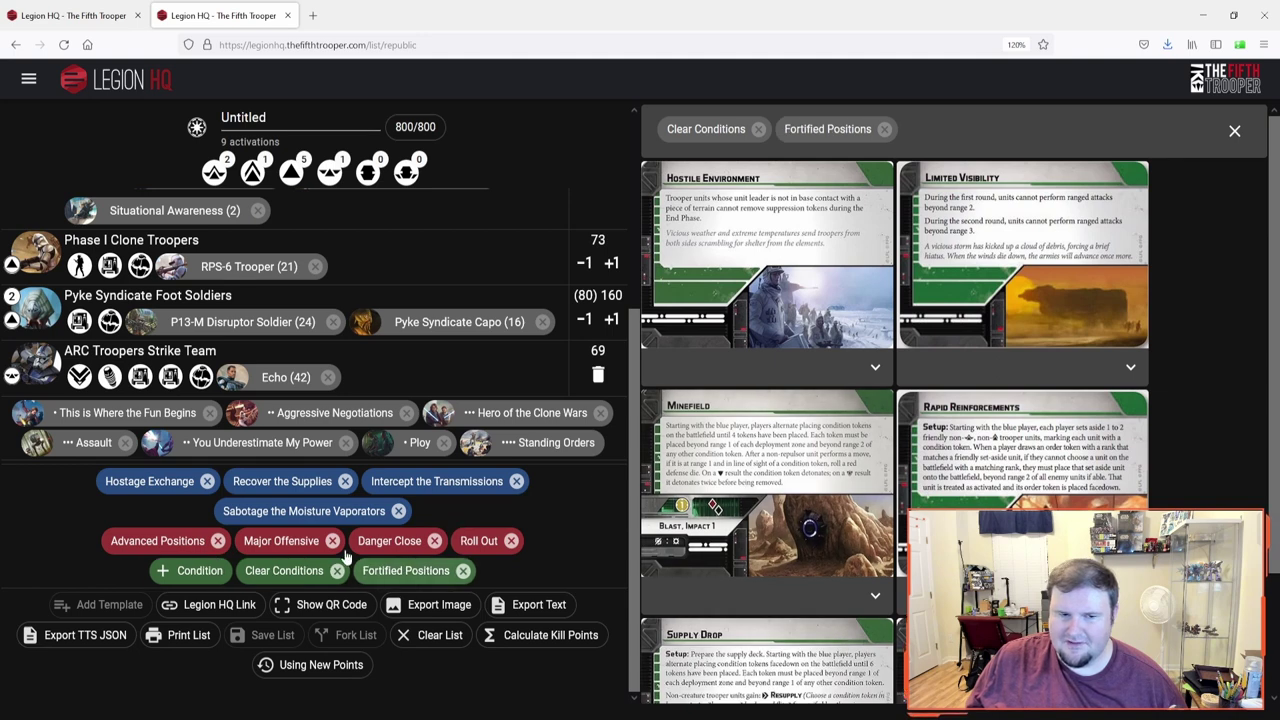
# Add Supply Drop and Rapid Reinforcements as the remaining conditions.
pyautogui.scroll(-3, 1024, 444)
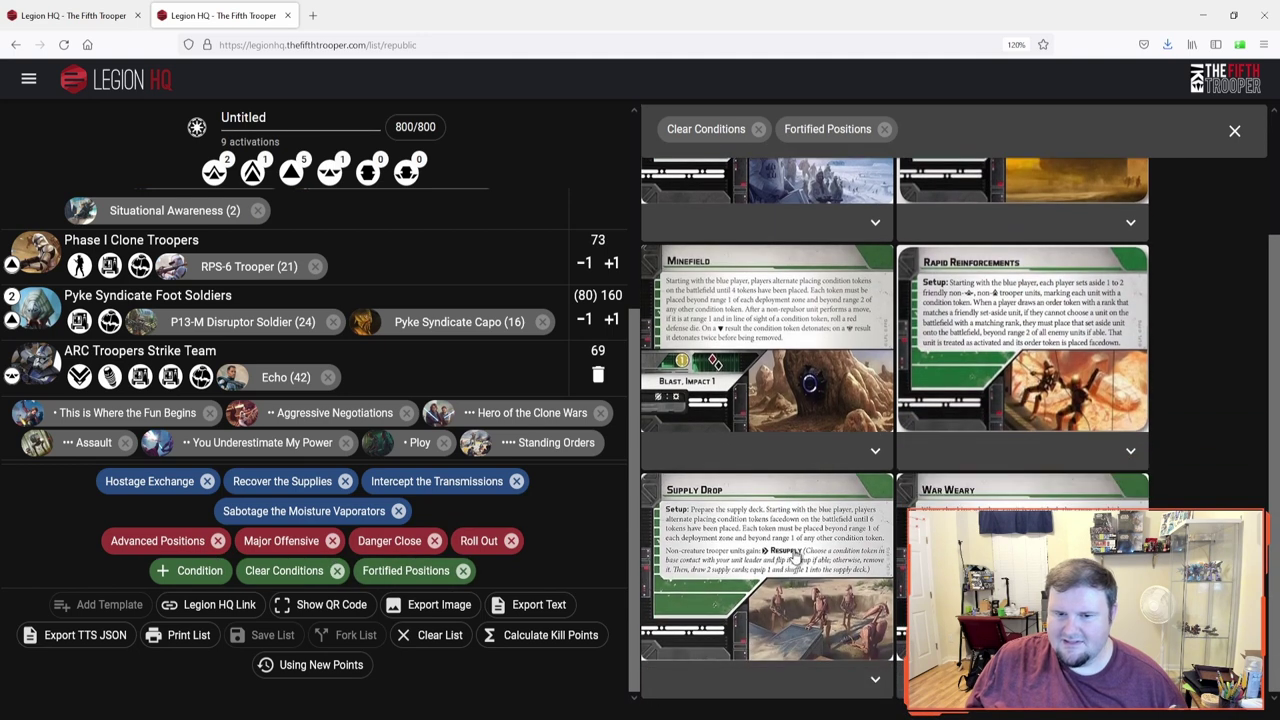
pyautogui.click(782, 563)
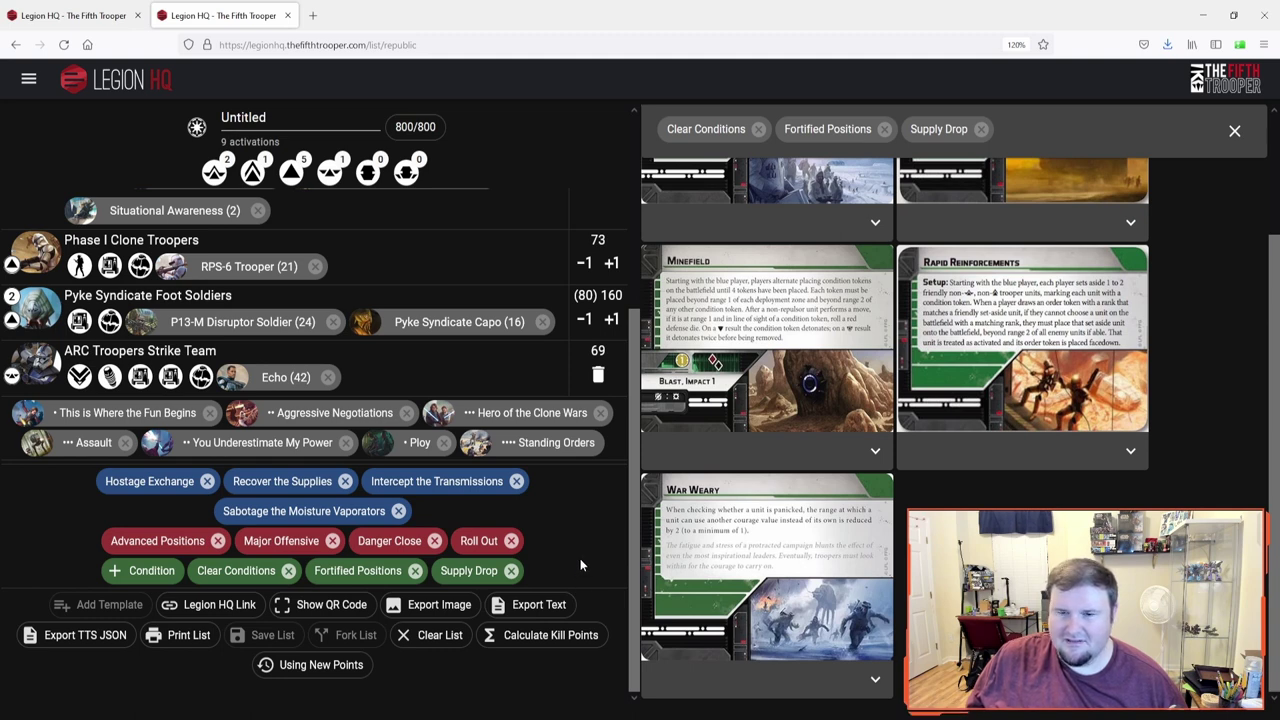
pyautogui.scroll(3, 580, 558)
pyautogui.scroll(-3, 580, 558)
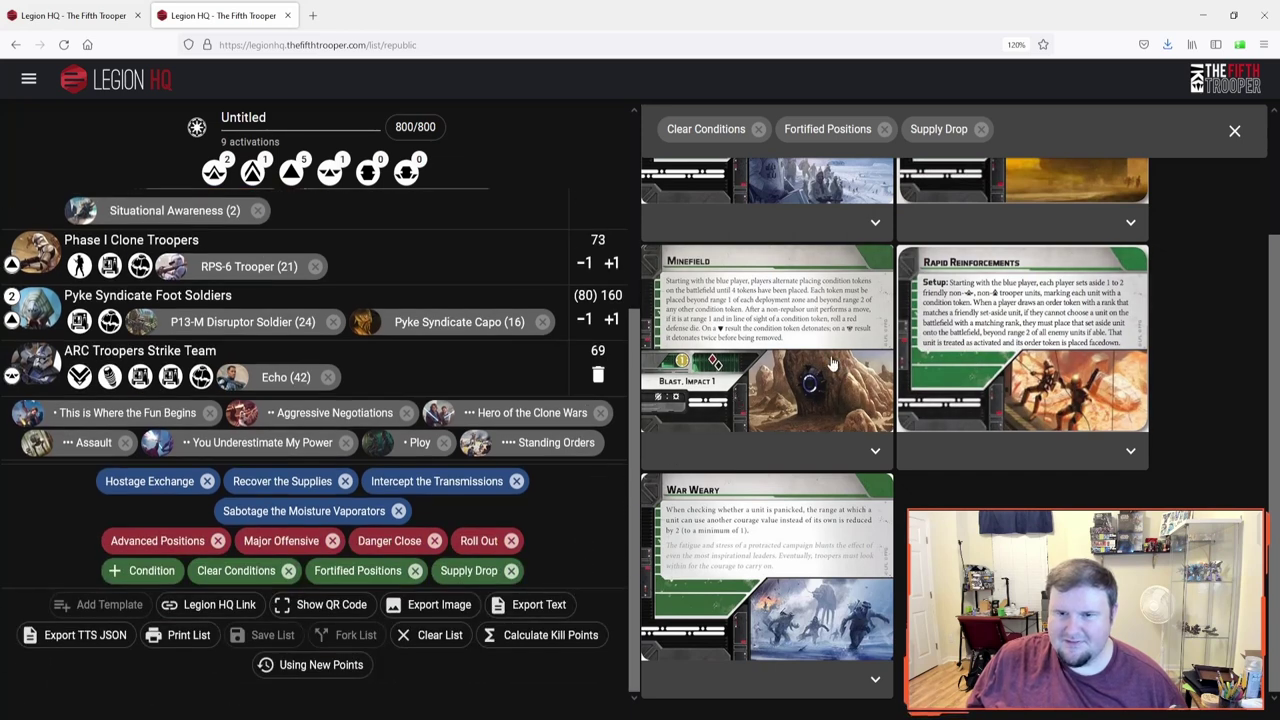
pyautogui.scroll(2, 934, 364)
pyautogui.click(919, 456)
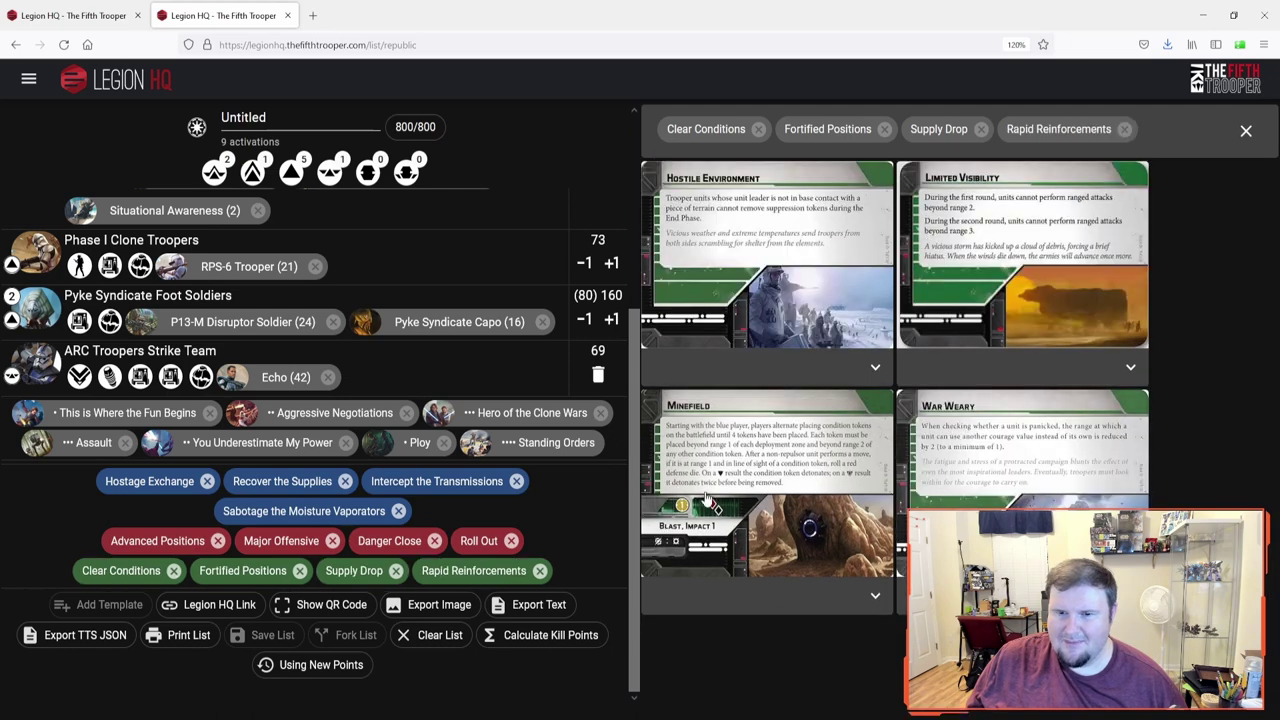
pyautogui.scroll(2, 554, 507)
pyautogui.scroll(-2, 548, 582)
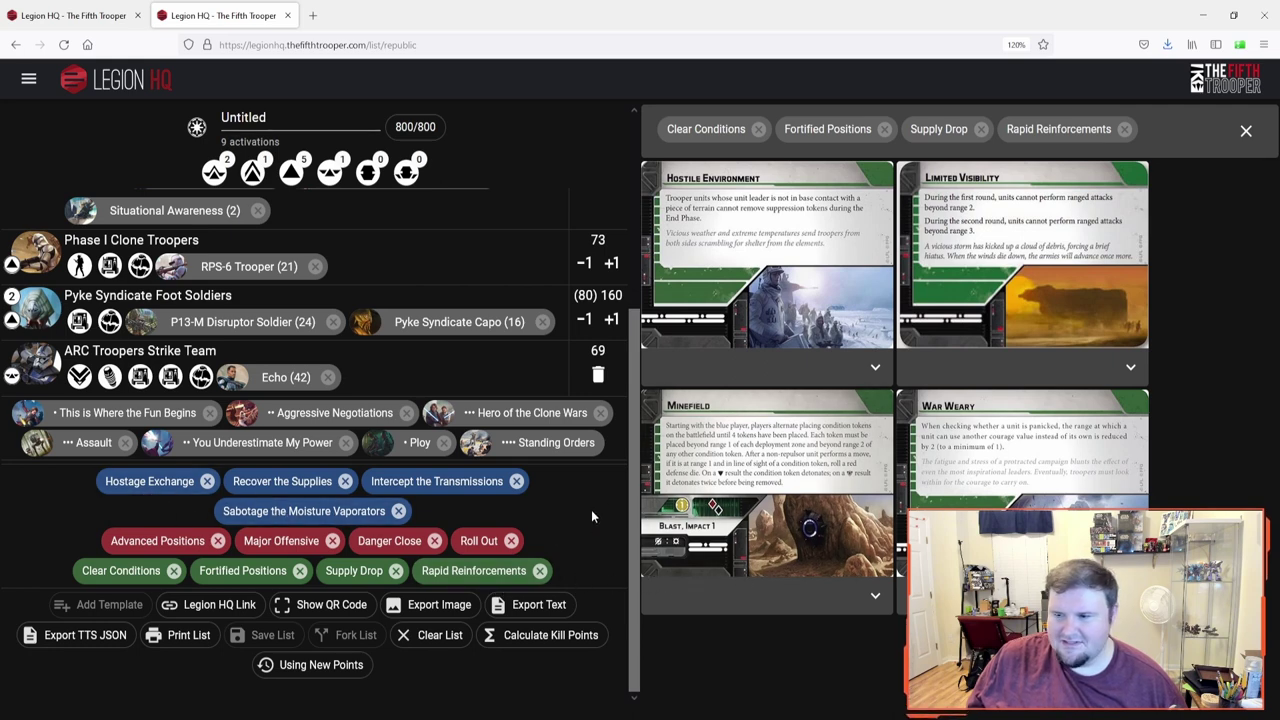
# Strip Up Close and Personal and Saber Throw from Anakin and Seize the Initiative from Padmé.
pyautogui.scroll(5, 558, 510)
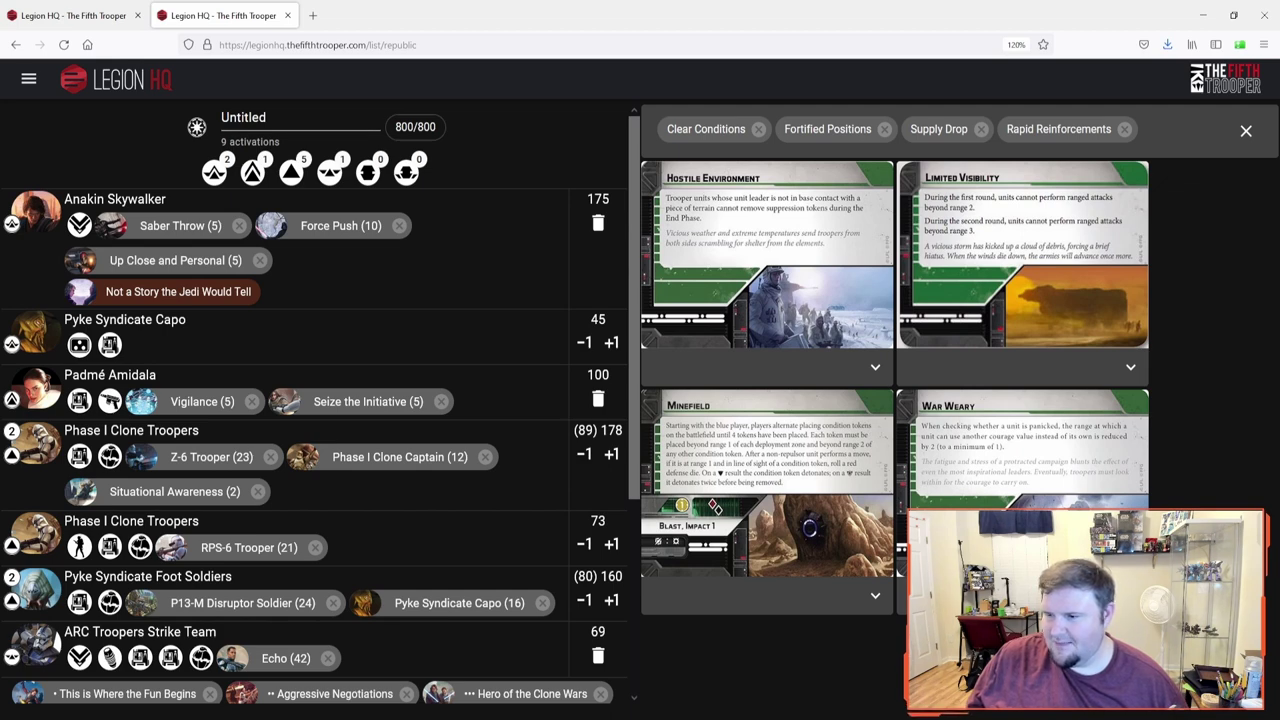
pyautogui.click(258, 260)
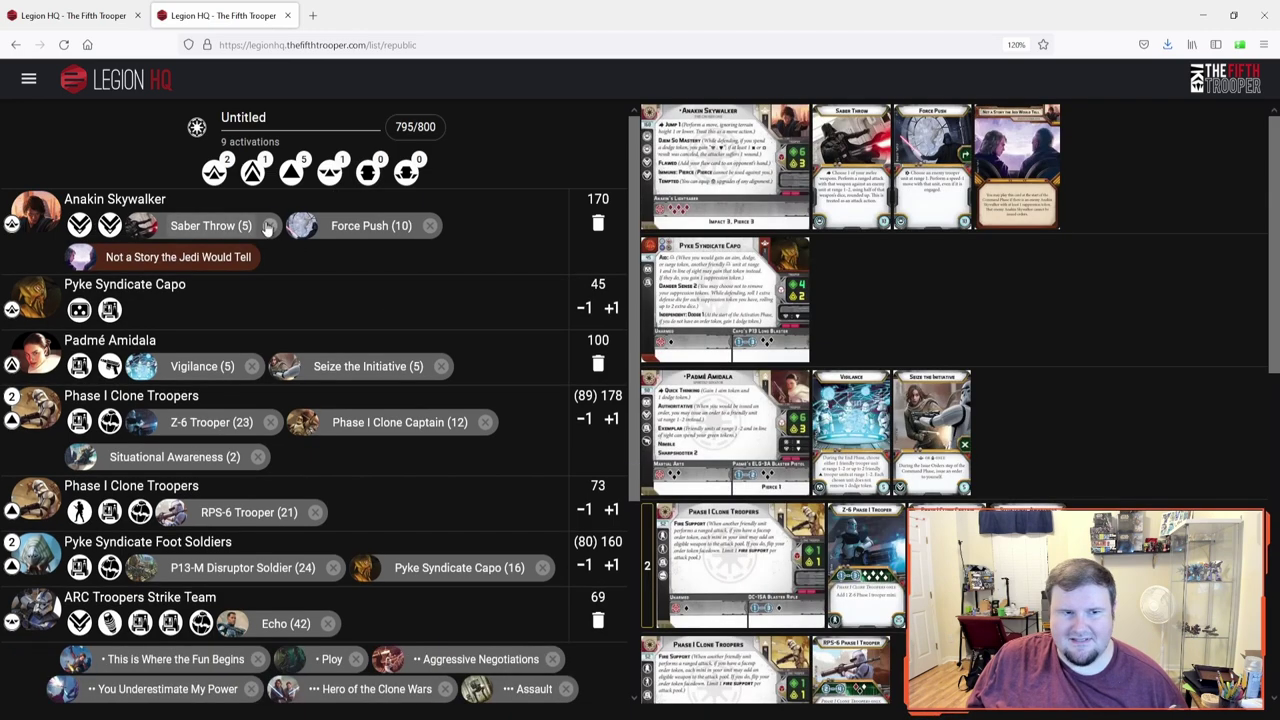
pyautogui.click(270, 225)
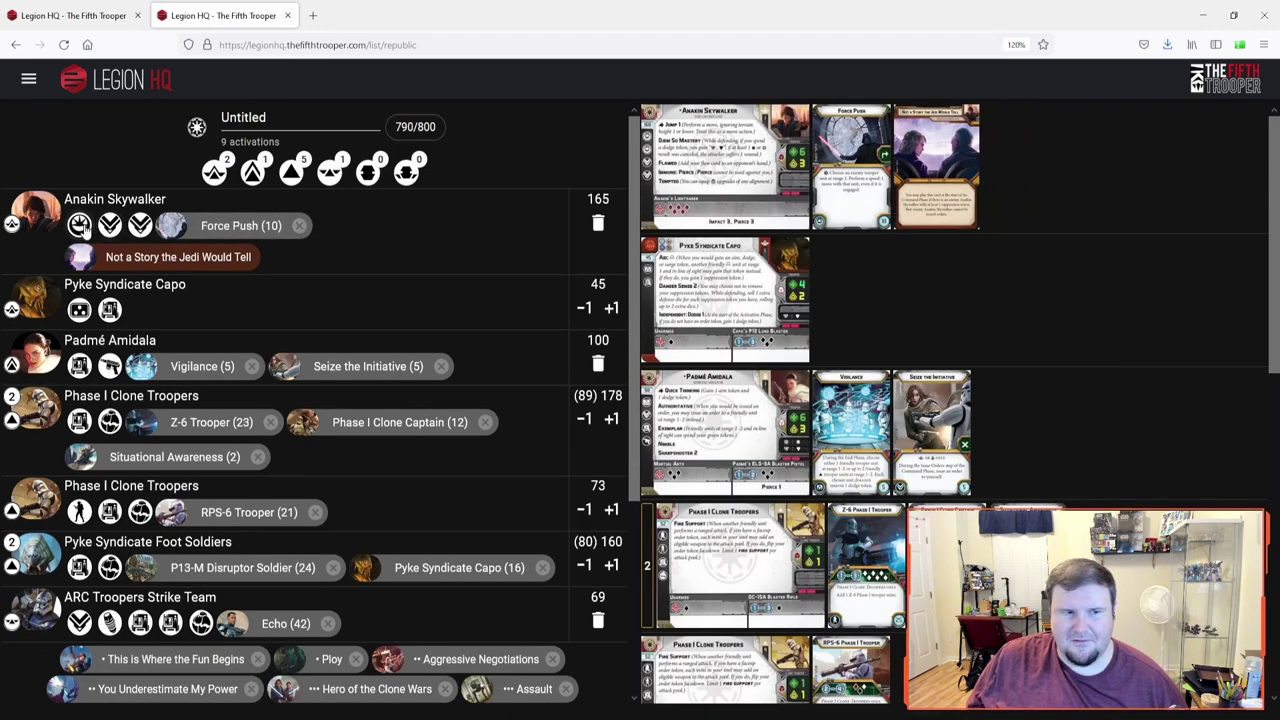
pyautogui.click(80, 226)
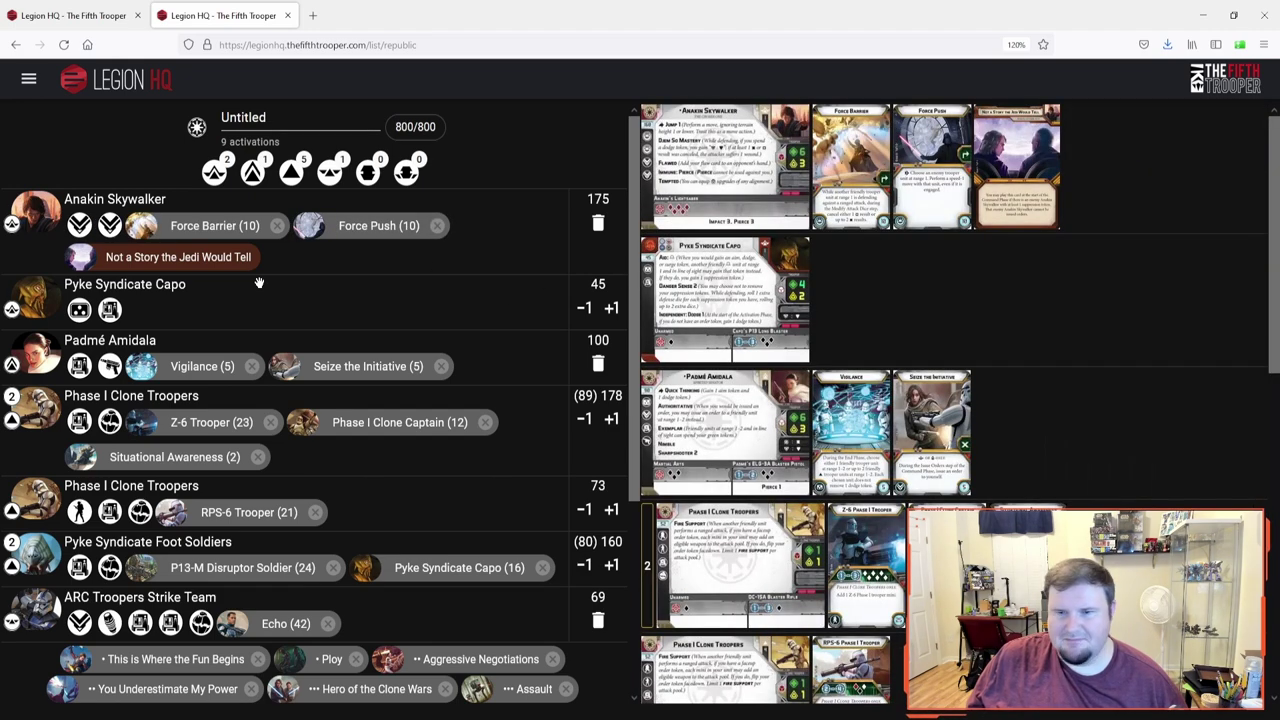
pyautogui.click(441, 366)
pyautogui.click(110, 226)
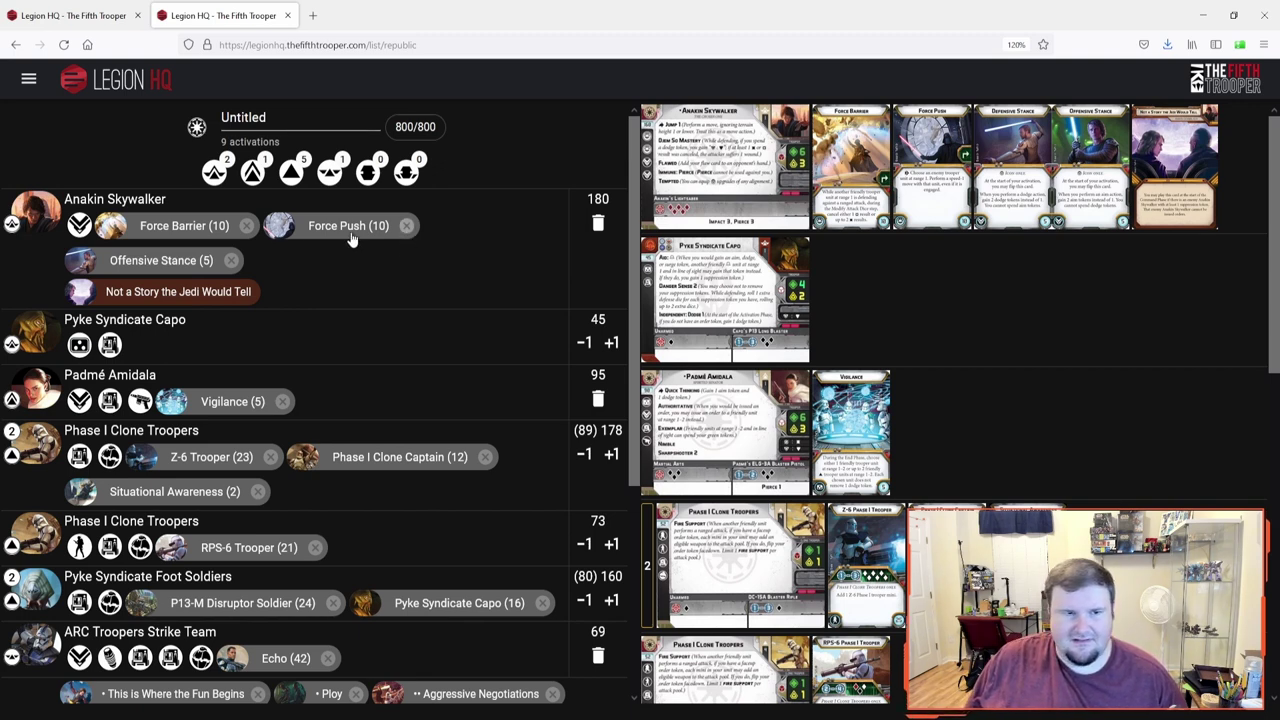
# Replace Anakin's Force Barrier and Offensive Stance with Saber Throw and Up Close and Personal.
pyautogui.click(246, 226)
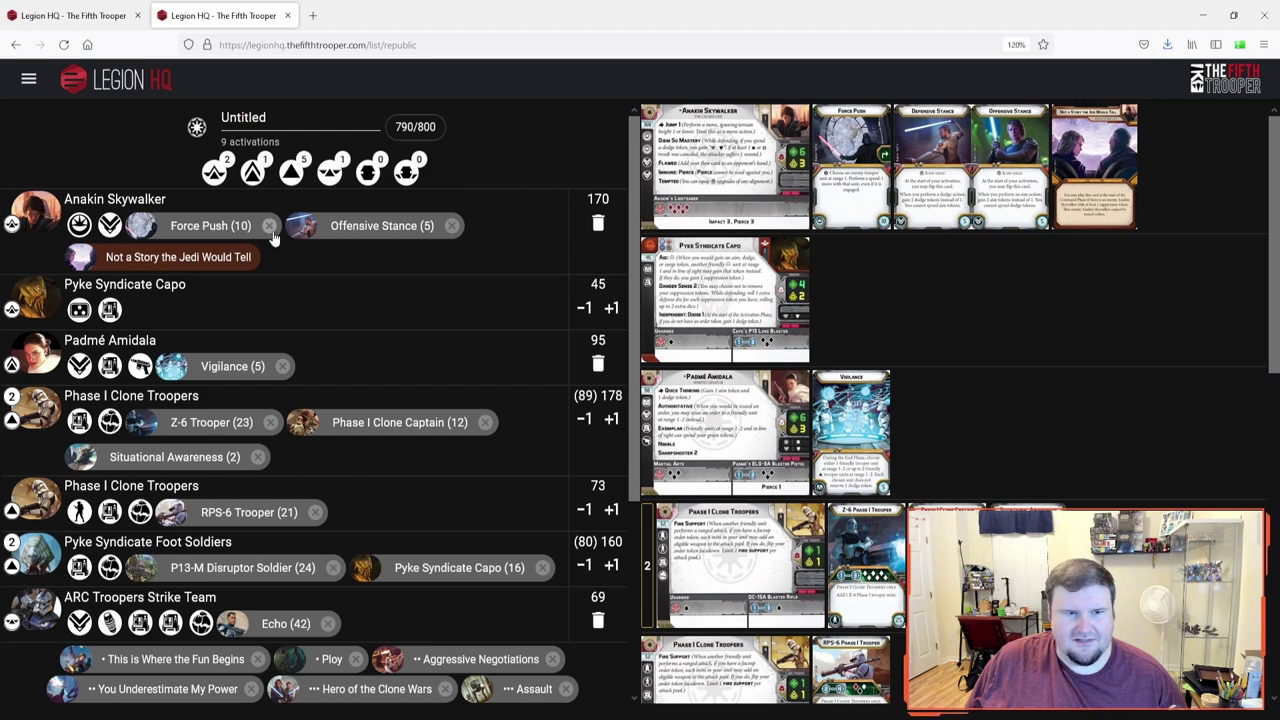
pyautogui.click(452, 225)
pyautogui.click(80, 225)
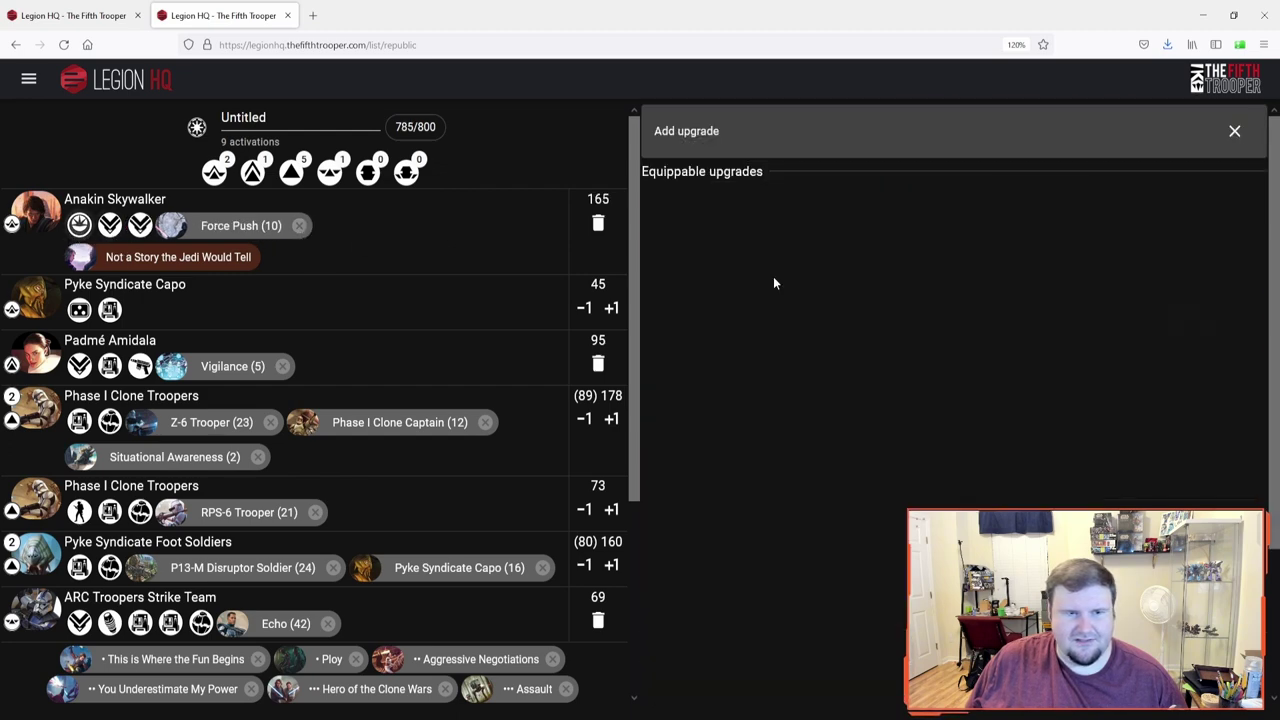
pyautogui.scroll(-1, 851, 592)
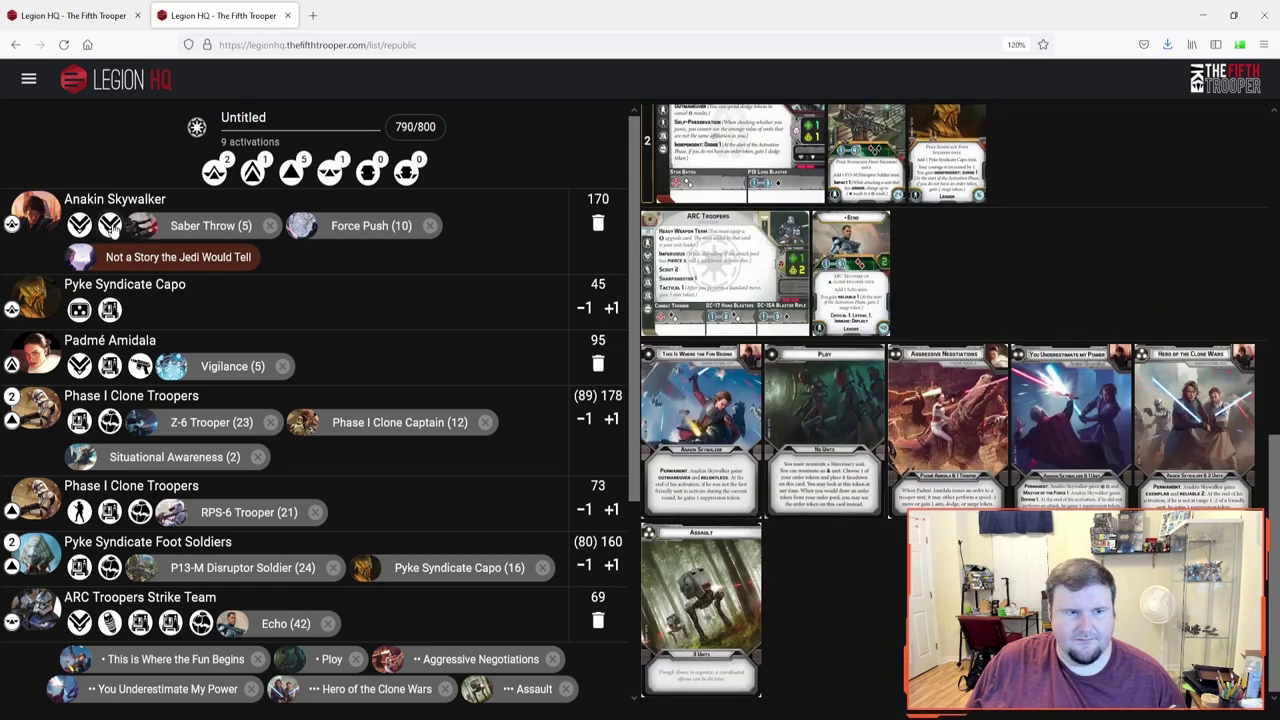
pyautogui.click(845, 610)
pyautogui.click(80, 225)
pyautogui.scroll(-2, 895, 550)
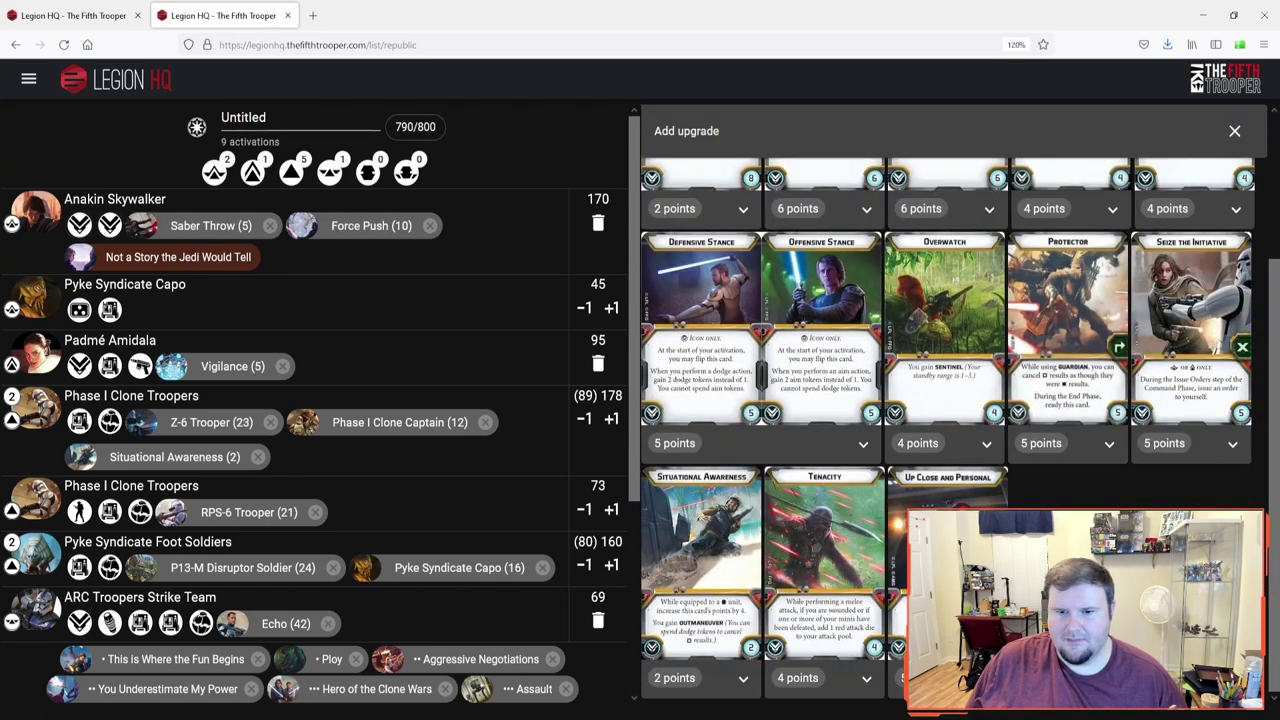
pyautogui.click(940, 495)
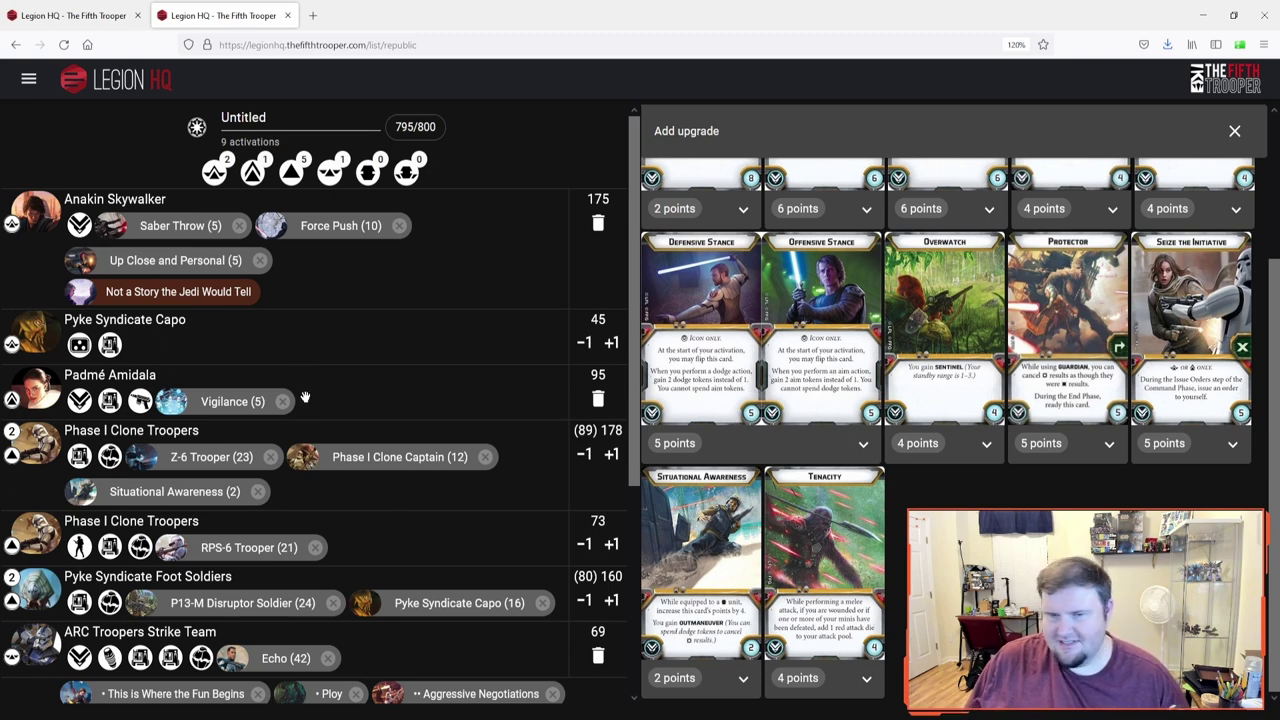
# Browse the upgrades available for Padmé's empty slot.
pyautogui.click(79, 401)
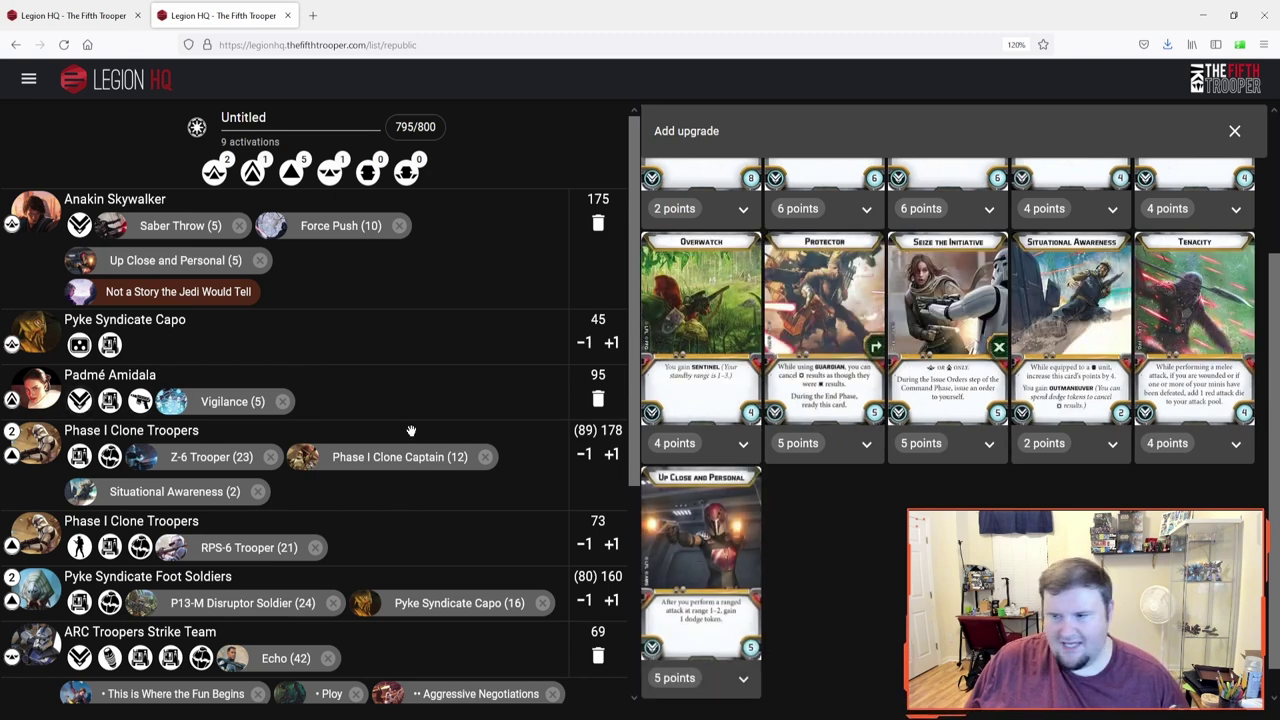
pyautogui.scroll(-1, 177, 374)
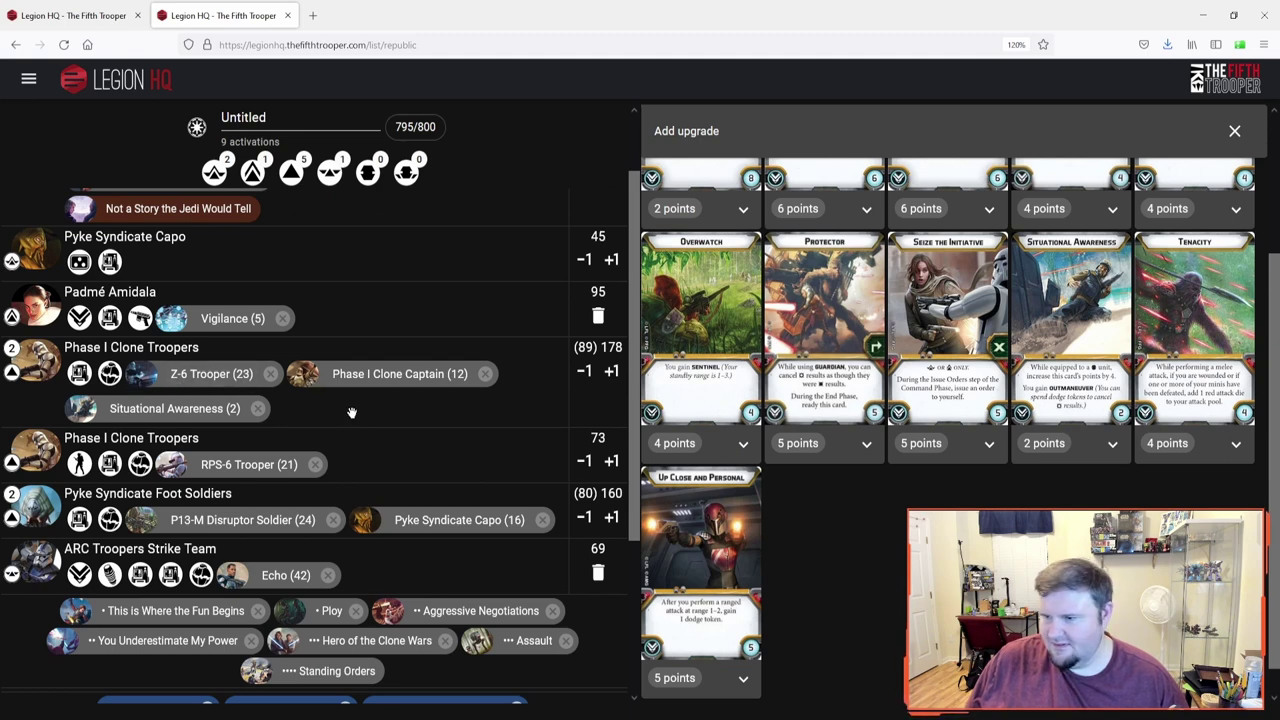
pyautogui.scroll(1, 350, 410)
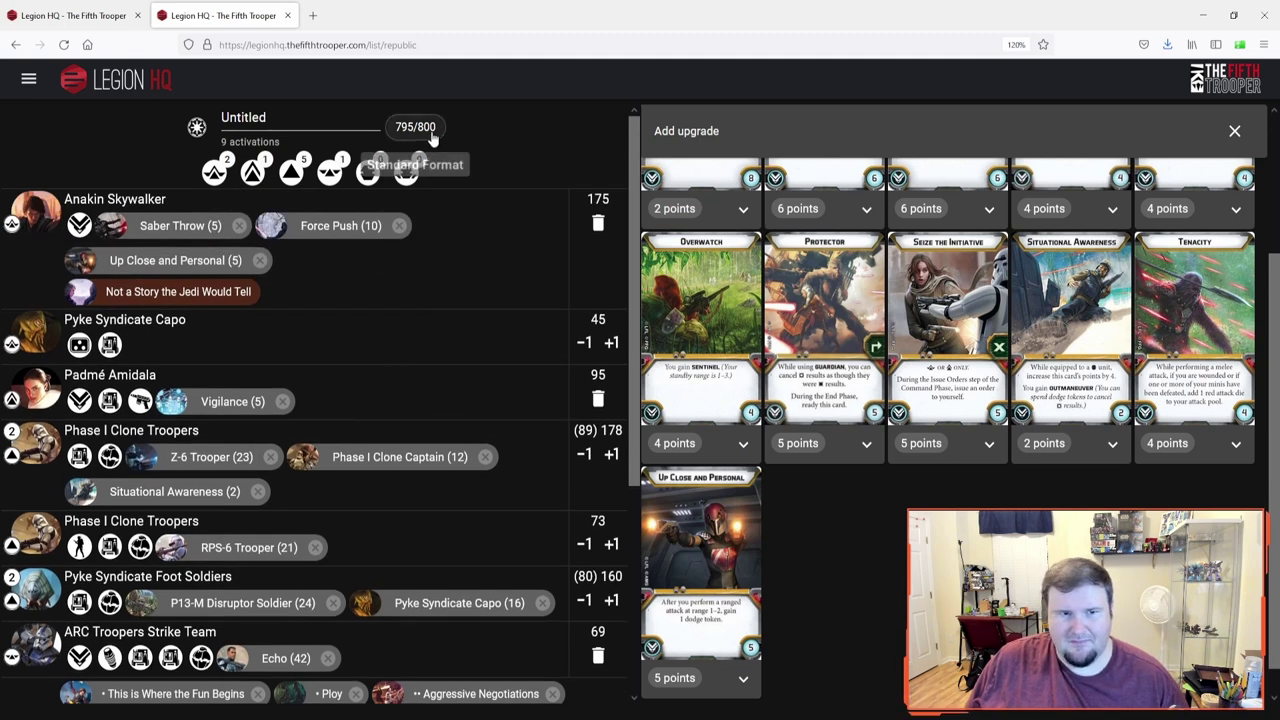
pyautogui.scroll(-1, 417, 434)
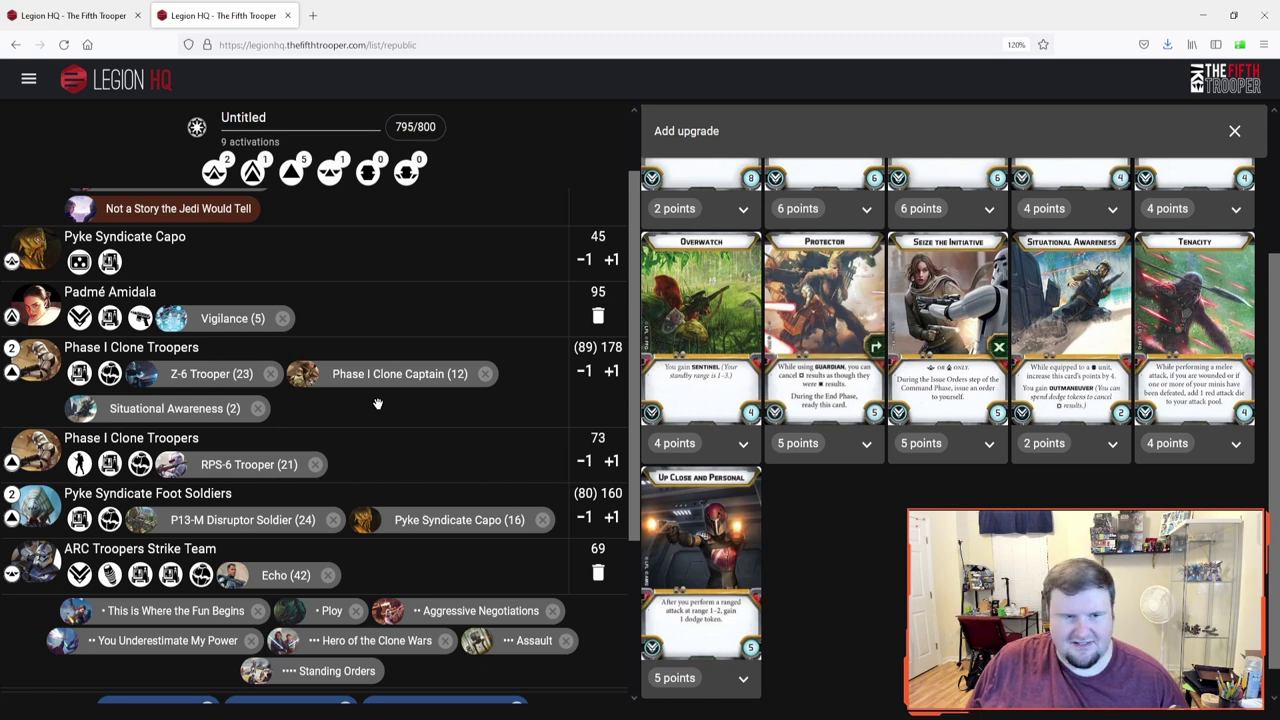
pyautogui.scroll(1, 377, 404)
pyautogui.scroll(-1, 380, 400)
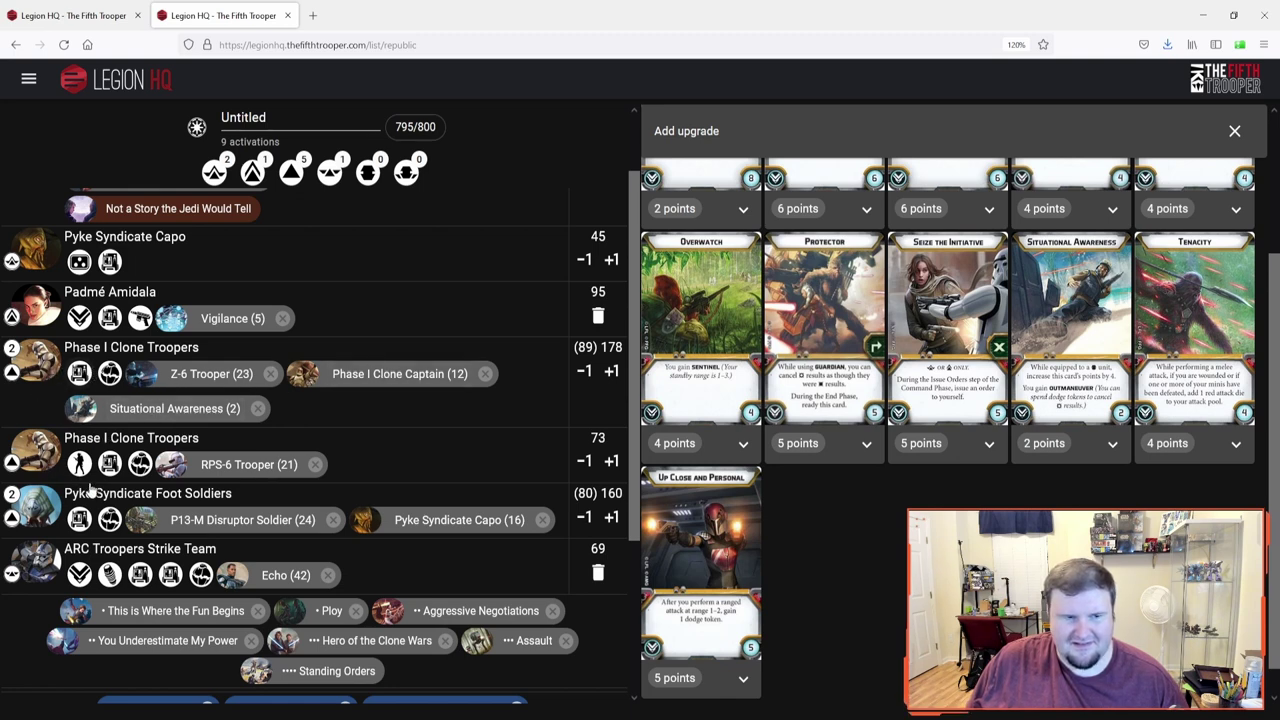
pyautogui.scroll(1, 168, 500)
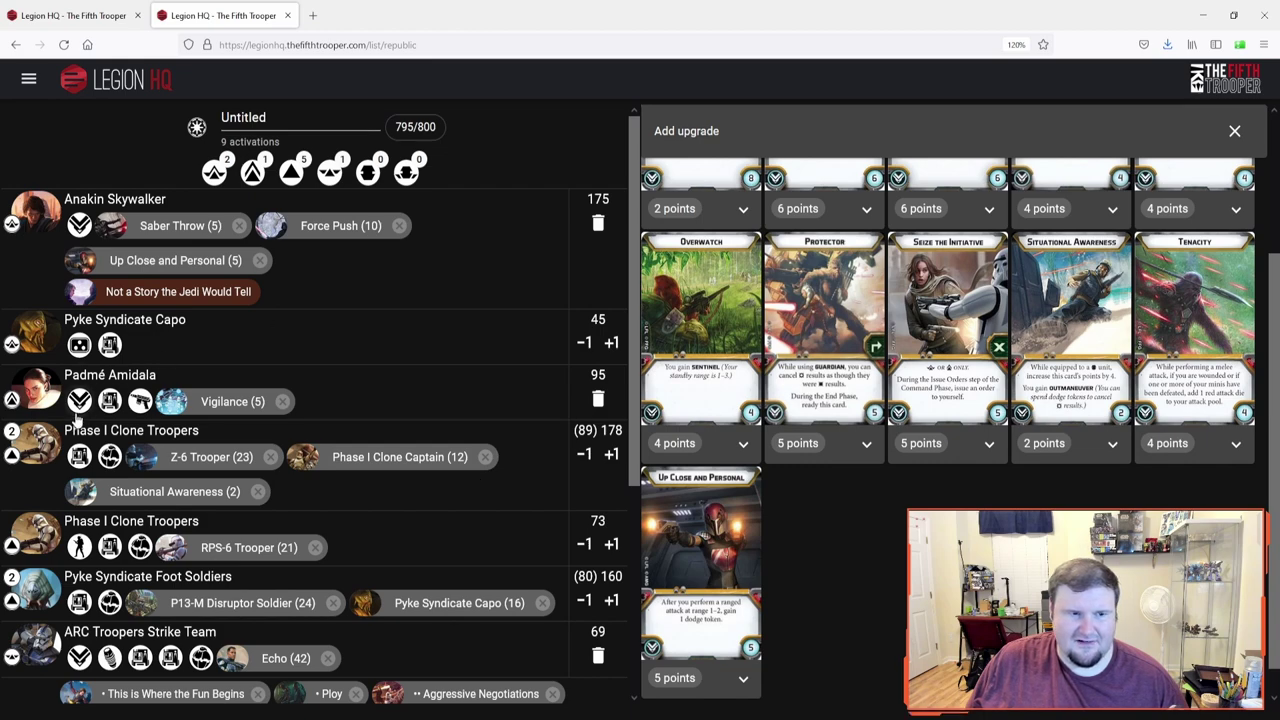
# Equip Seize the Initiative on Padmé, bringing the list to 800/800.
pyautogui.click(940, 388)
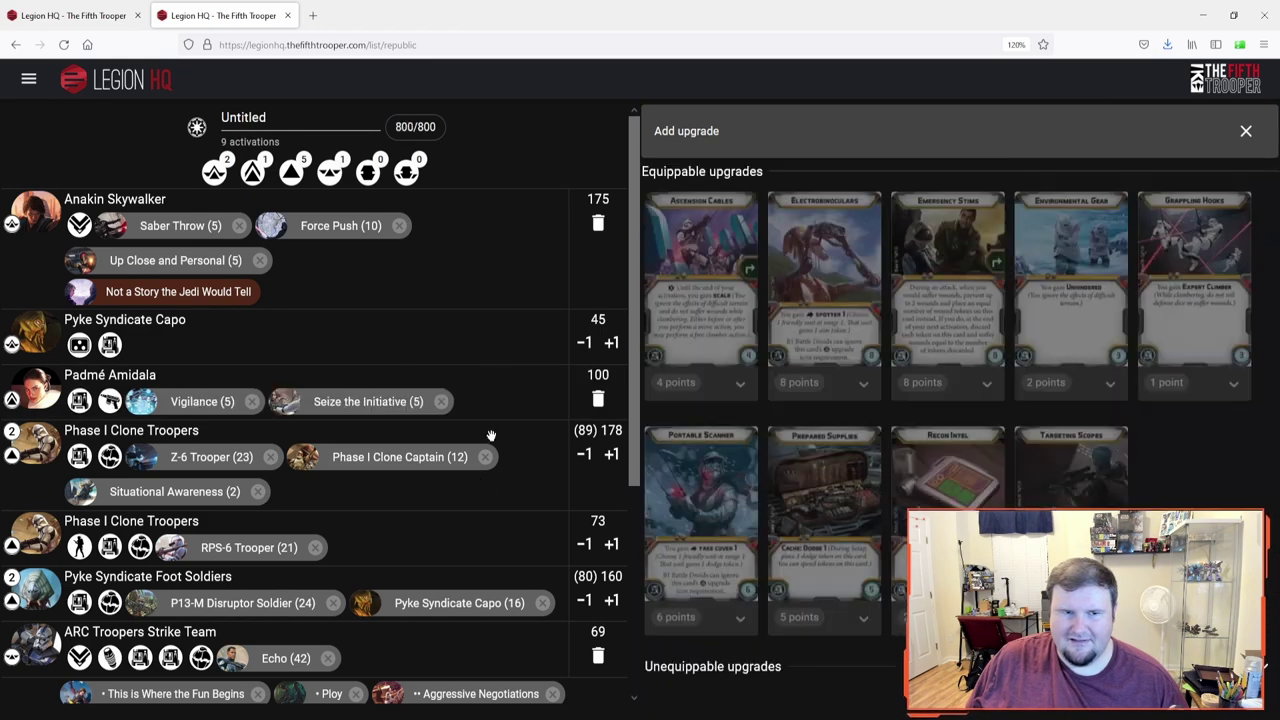
pyautogui.scroll(-4, 476, 508)
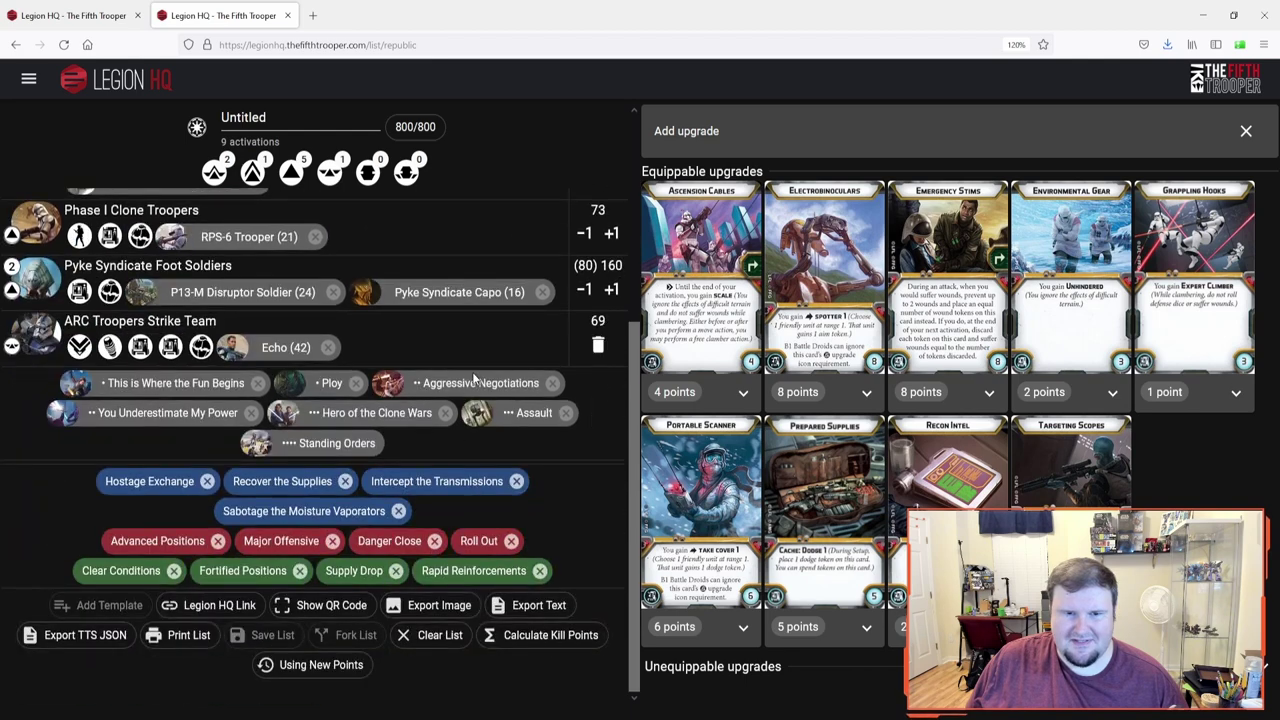
pyautogui.scroll(4, 474, 394)
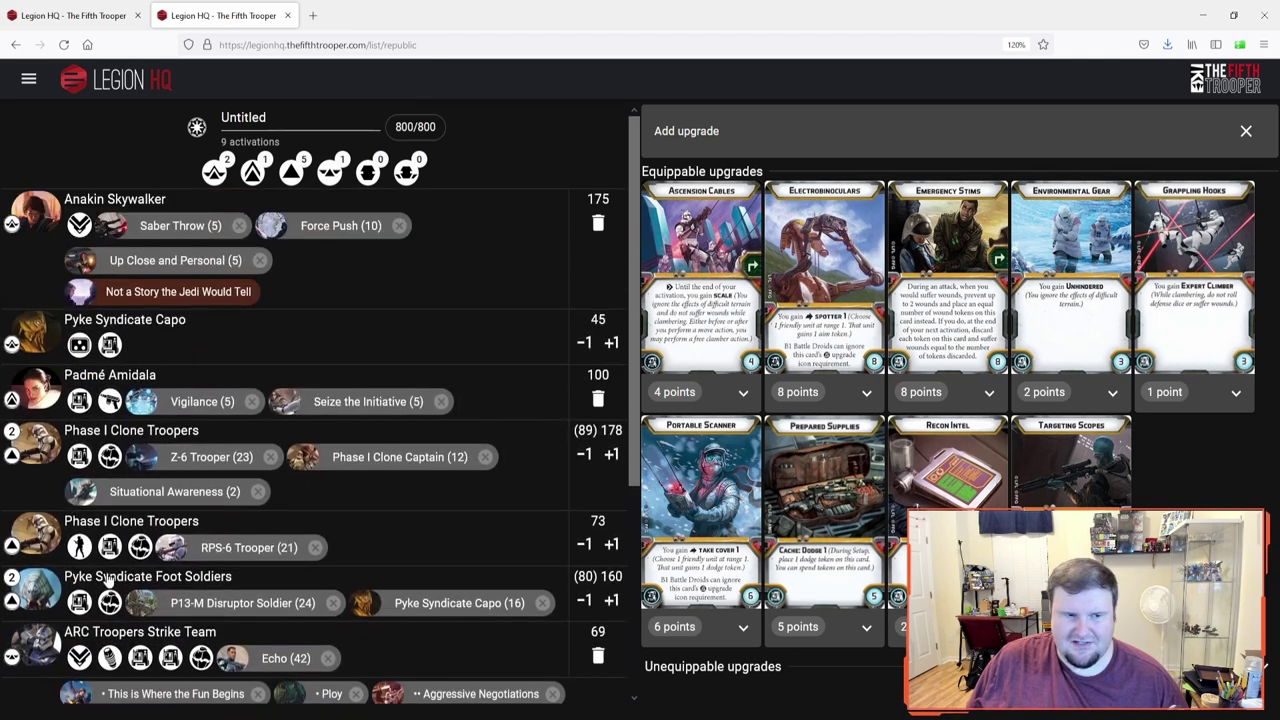